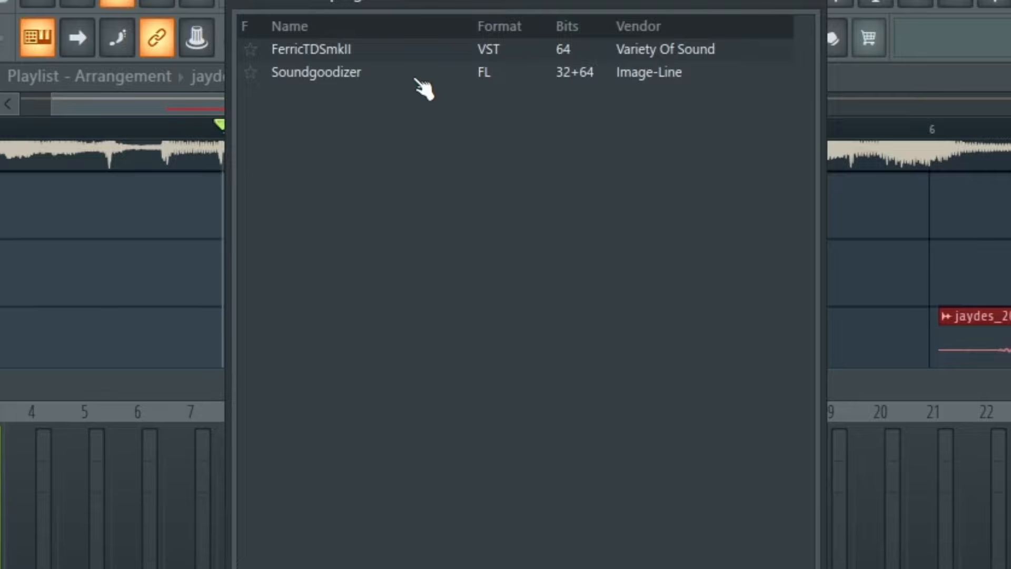
# Step: Load the Soundgoodizer plugin
pyautogui.doubleClick(415, 79)
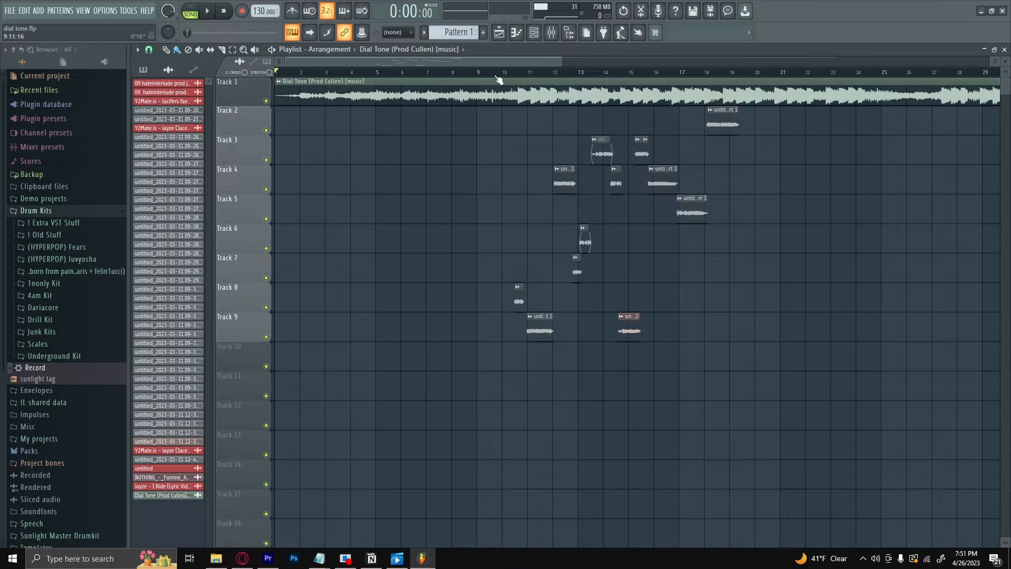
# Step: Route the vocal clips on Tracks 8, 9 and 4 of the playlist to mixer track 6, Industry Preset Gunnr
pyautogui.scroll(3, 572, 319)
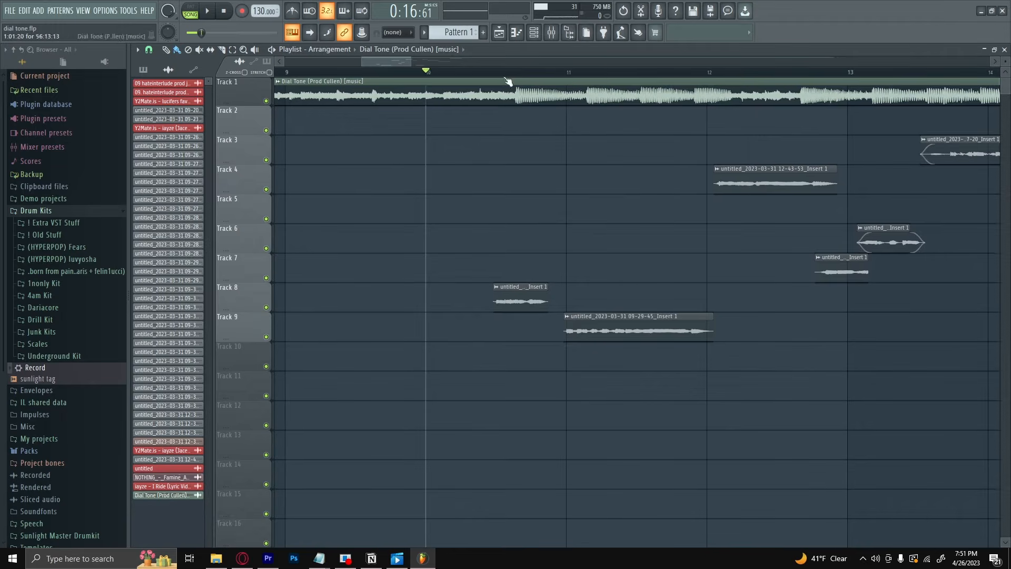
pyautogui.doubleClick(521, 300)
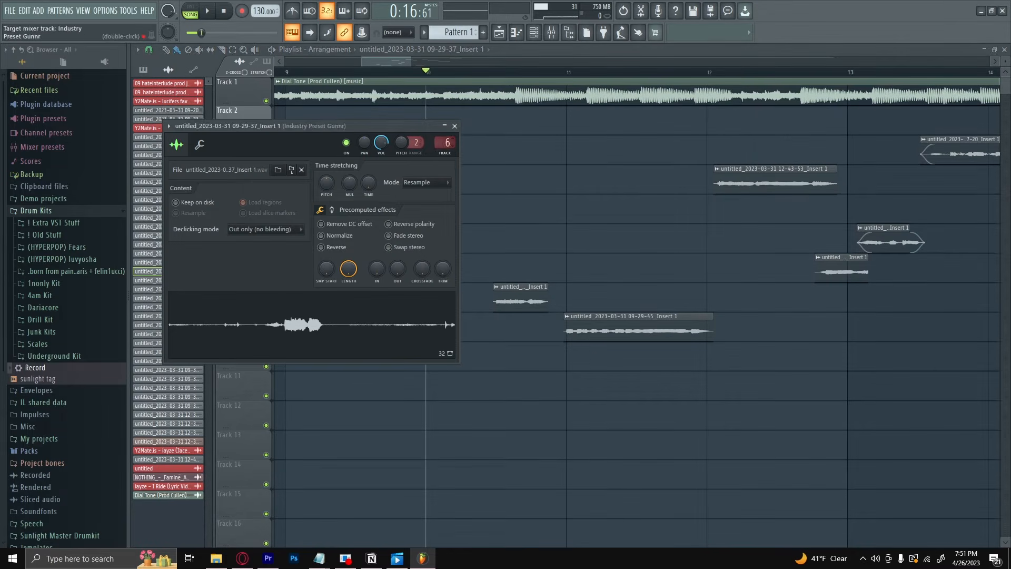
pyautogui.doubleClick(591, 323)
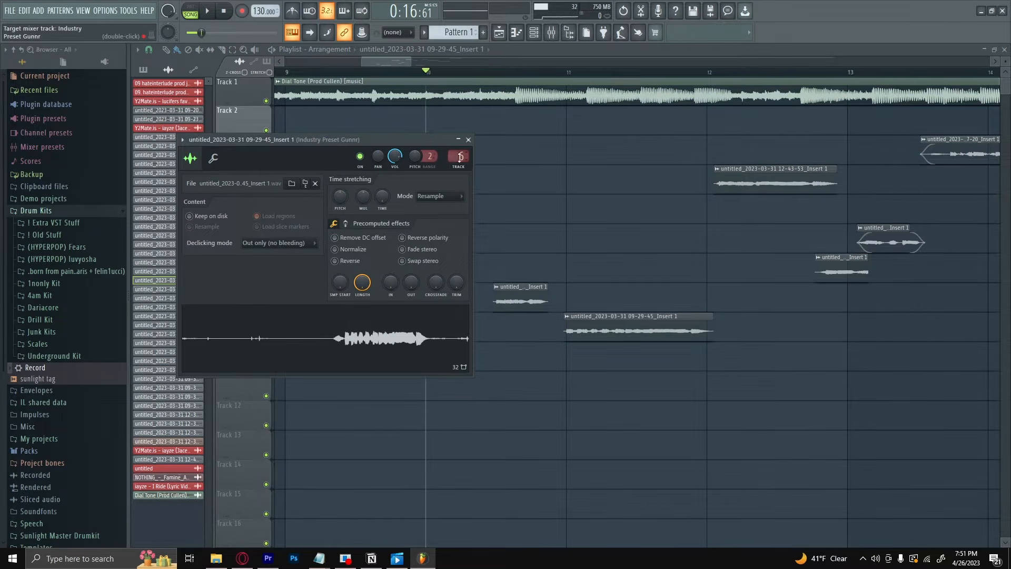
pyautogui.doubleClick(785, 173)
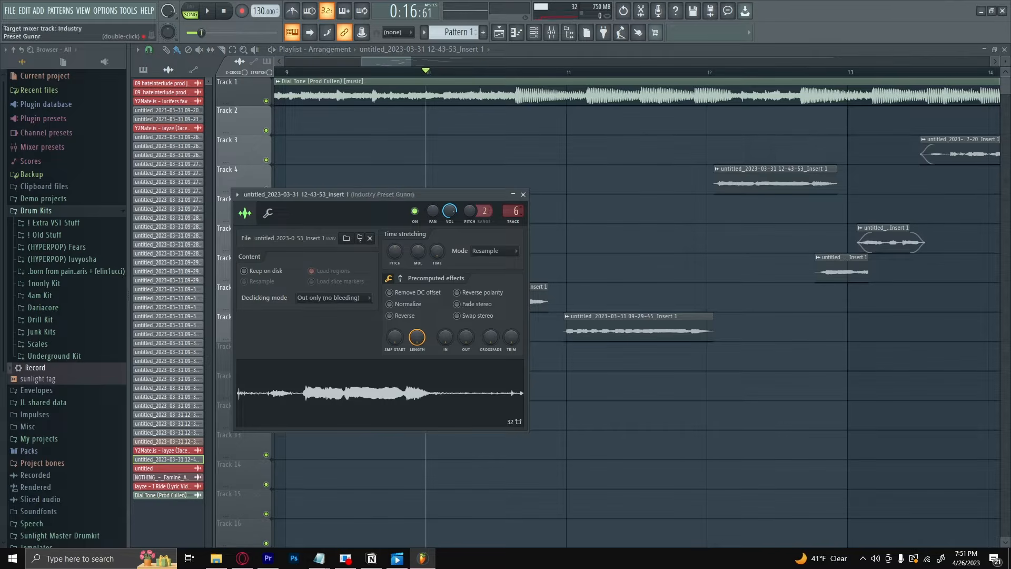
pyautogui.click(523, 194)
pyautogui.press('space')
pyautogui.press('space')
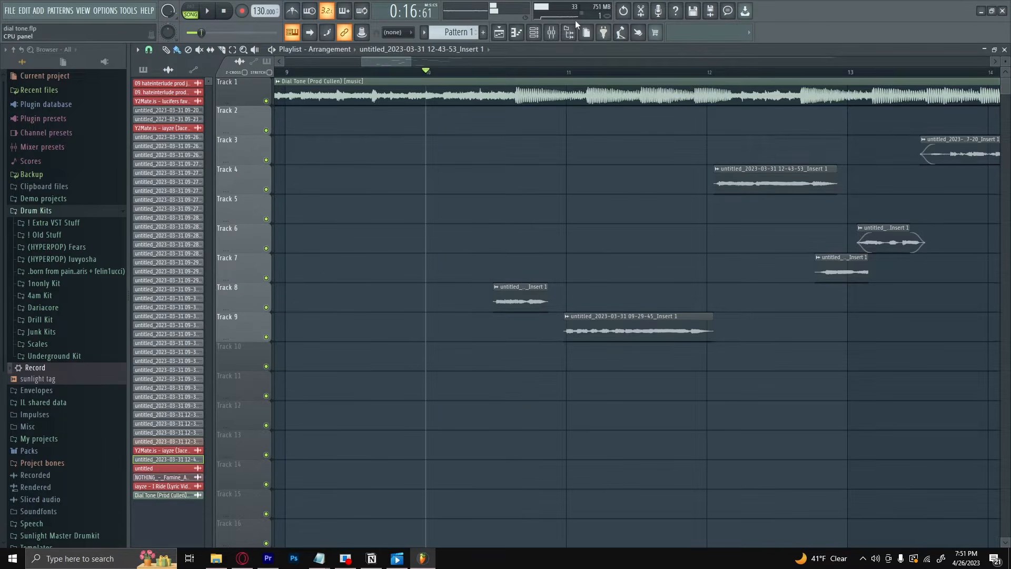
# Step: Select the Industry Preset Gunnr mixer track and examine its effects chain
pyautogui.click(551, 32)
pyautogui.click(316, 270)
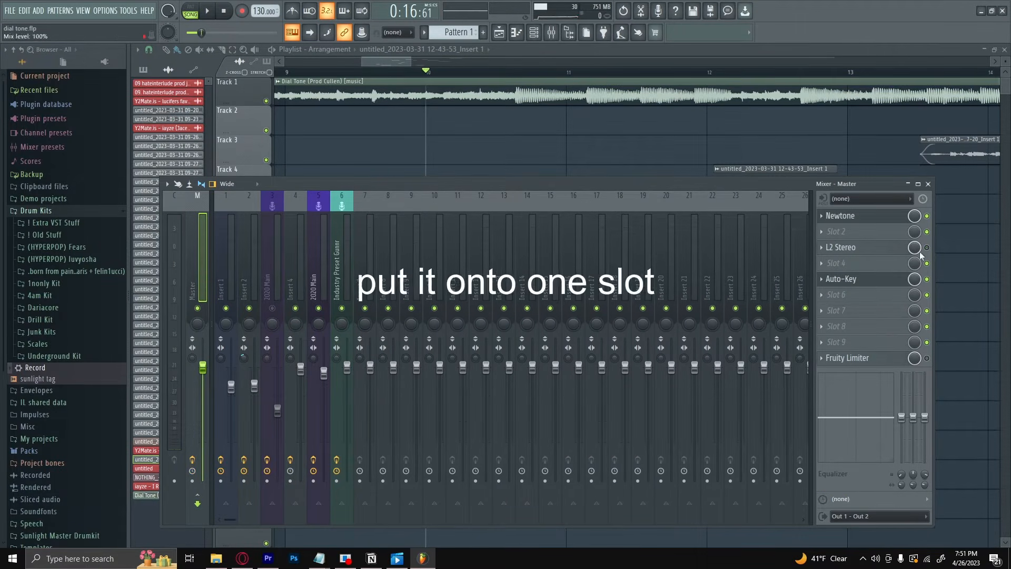
pyautogui.click(334, 258)
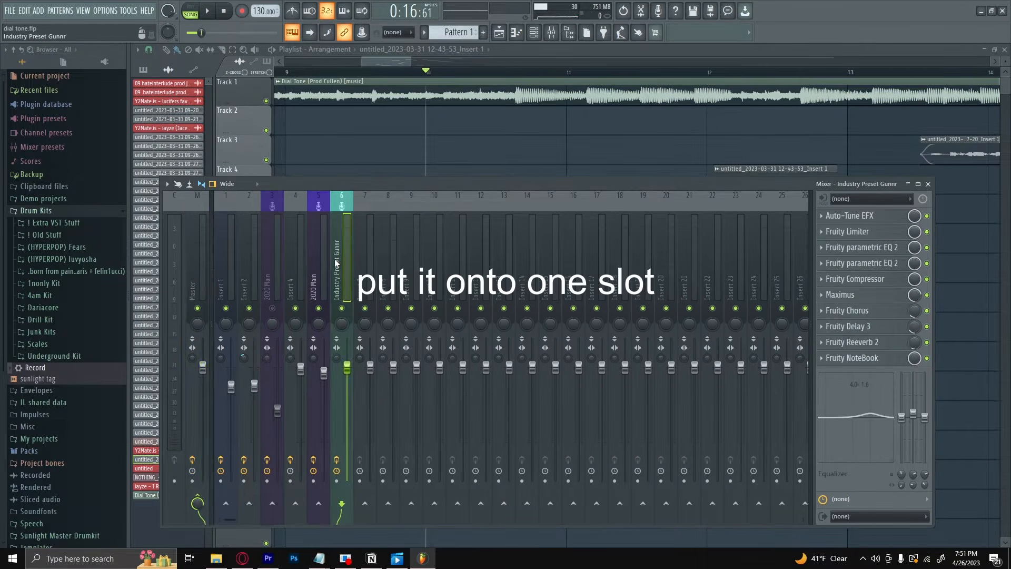
pyautogui.press('F9')
# Step: Route the Dial Tone beat on Track 1 to mixer track 7, turn its channel volume down, and play the song
pyautogui.doubleClick(364, 104)
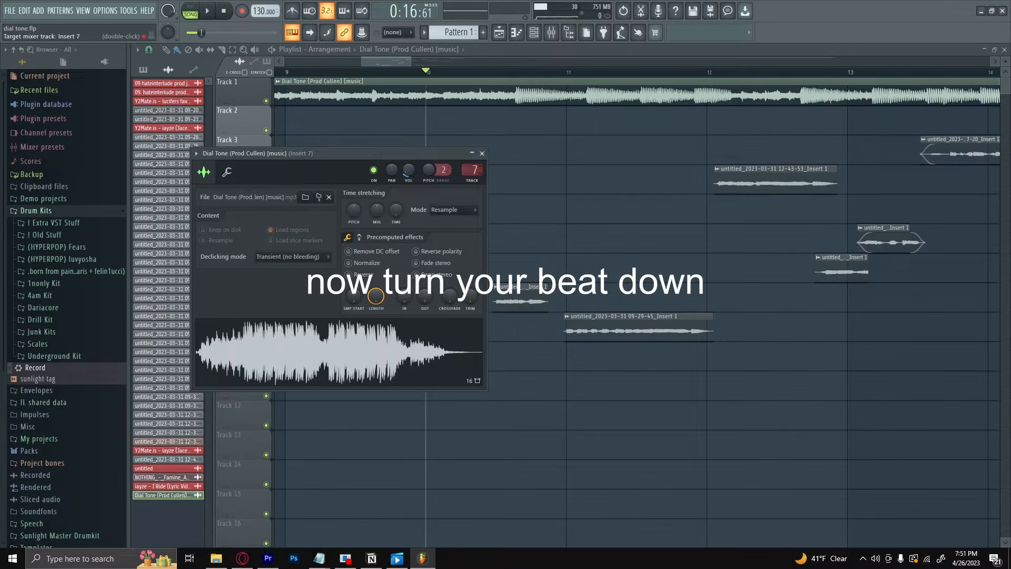
pyautogui.press('space')
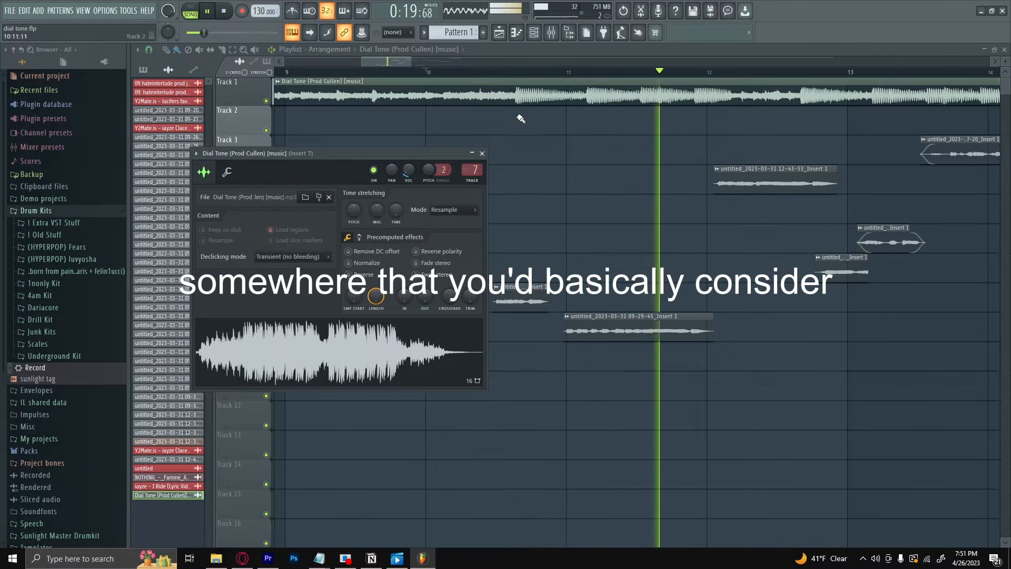
pyautogui.press('Escape')
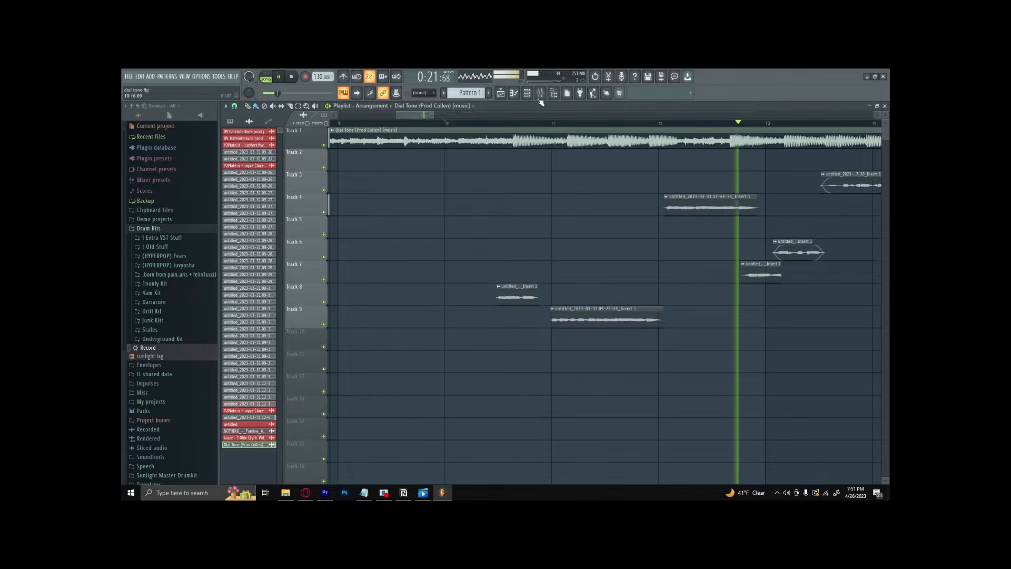
# Step: Lower the Industry Preset Gunnr mixer track's volume slightly against the beat, and open its Auto-Tune EFX plugin
pyautogui.click(551, 32)
pyautogui.press('space')
pyautogui.press('space')
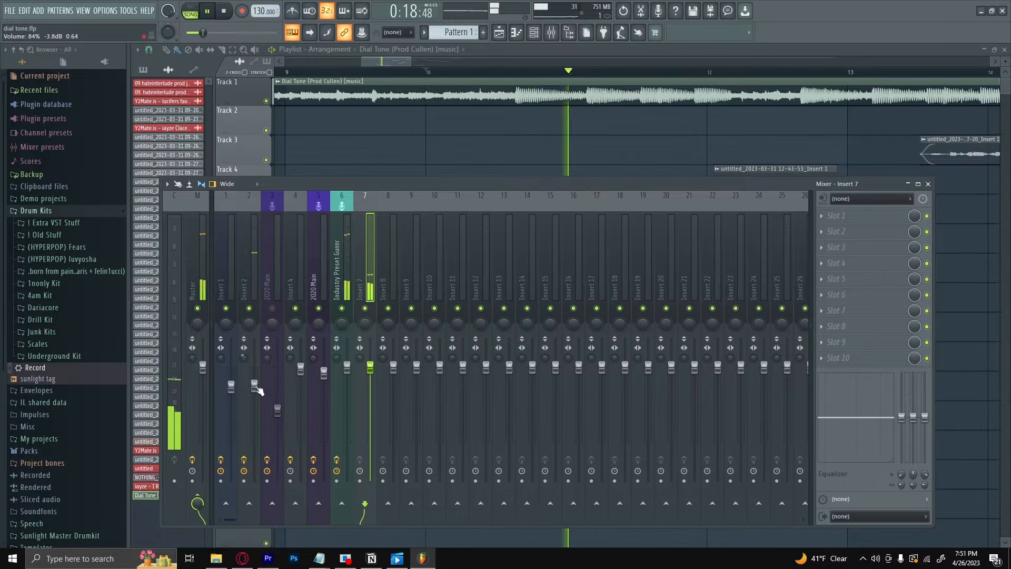
pyautogui.click(336, 271)
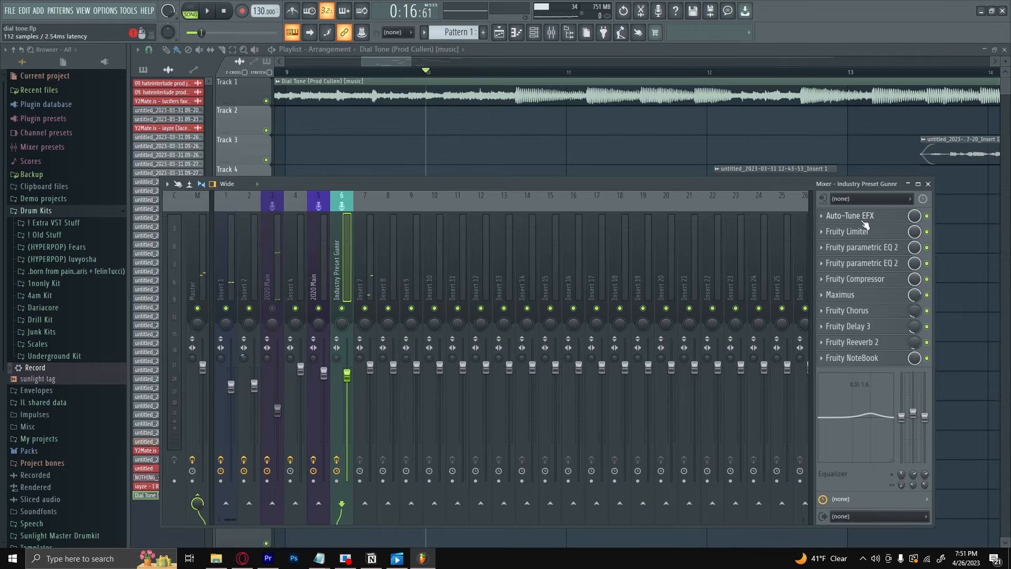
pyautogui.click(845, 220)
pyautogui.moveTo(286, 125); pyautogui.dragTo(513, 173)
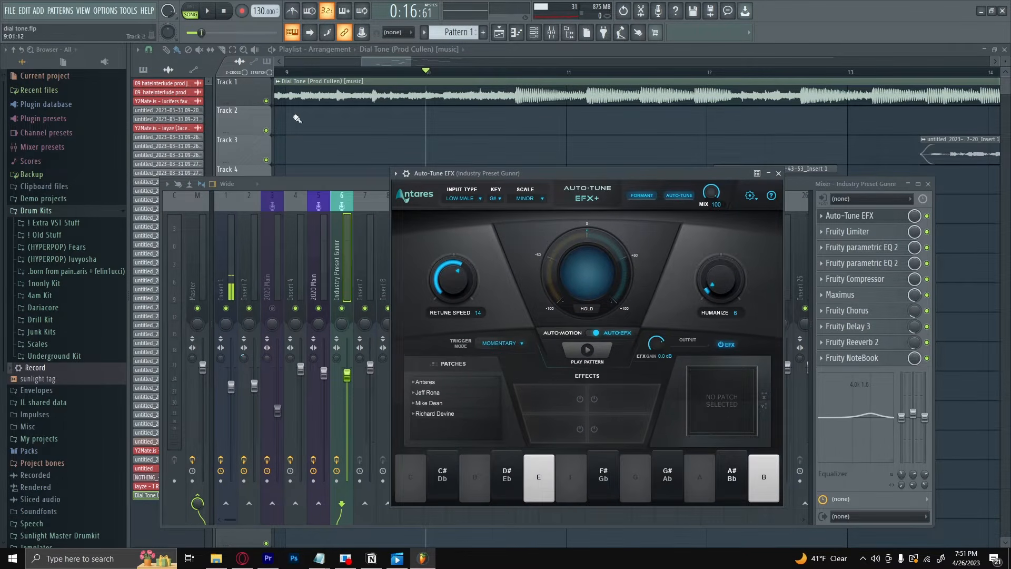
# Step: Solo the beat on Track 1 of the playlist and start playback
pyautogui.doubleClick(278, 101)
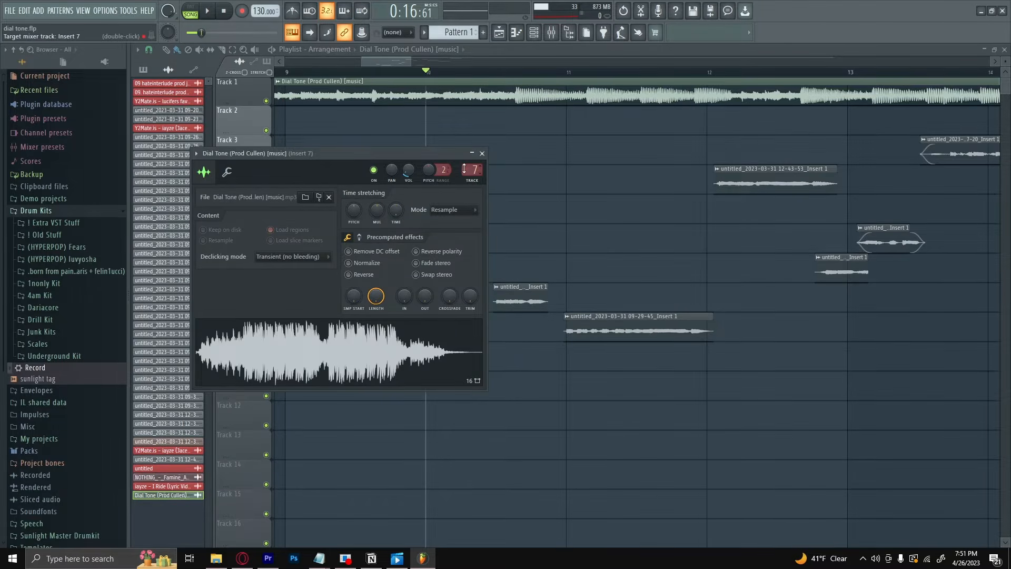
pyautogui.click(556, 35)
pyautogui.rightClick(266, 101)
pyautogui.press('space')
# Step: Raise the beat's channel volume and run Auto-Key on the Master mixer track to detect the beat's key
pyautogui.click(553, 33)
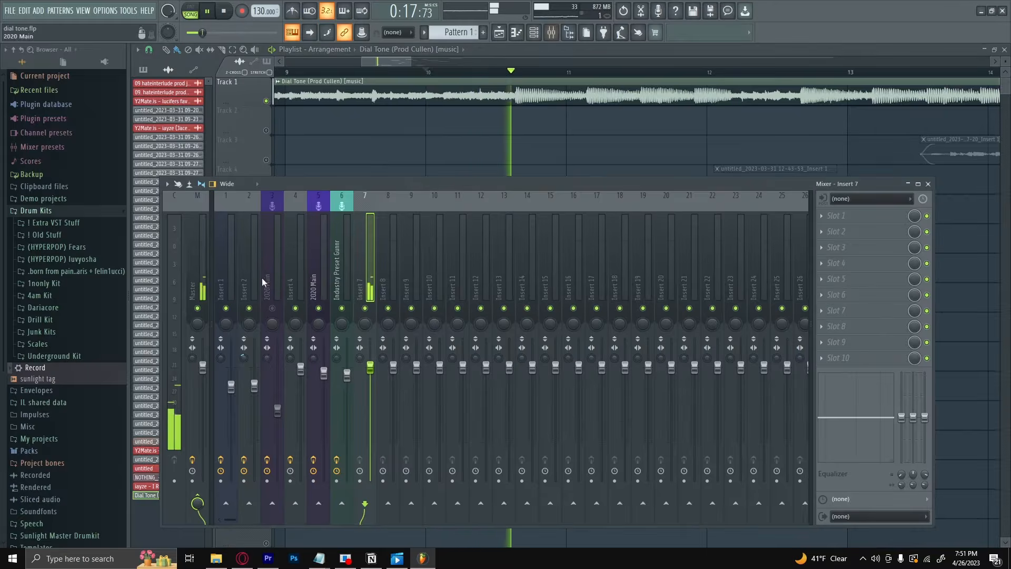
pyautogui.click(199, 258)
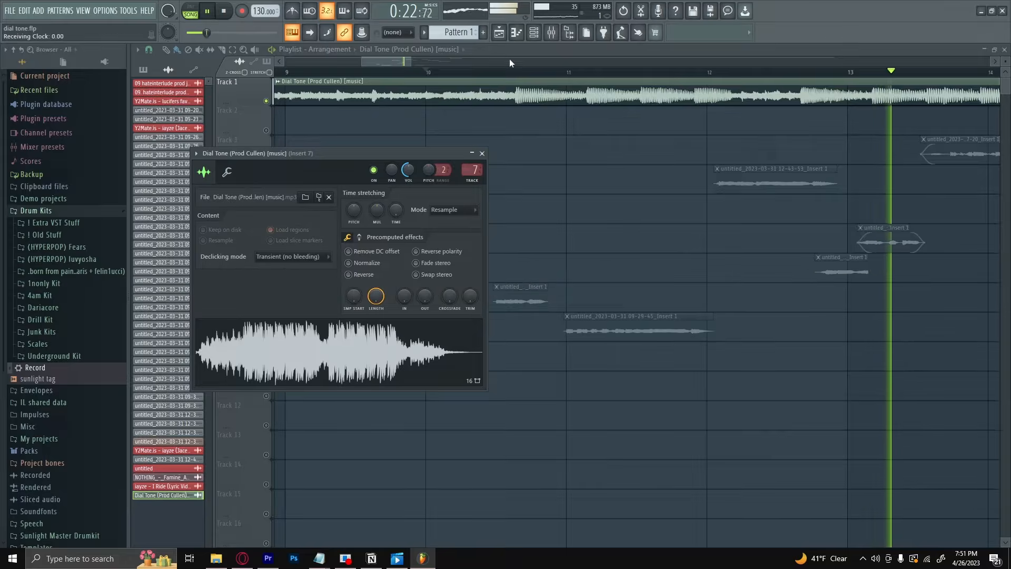
pyautogui.click(551, 33)
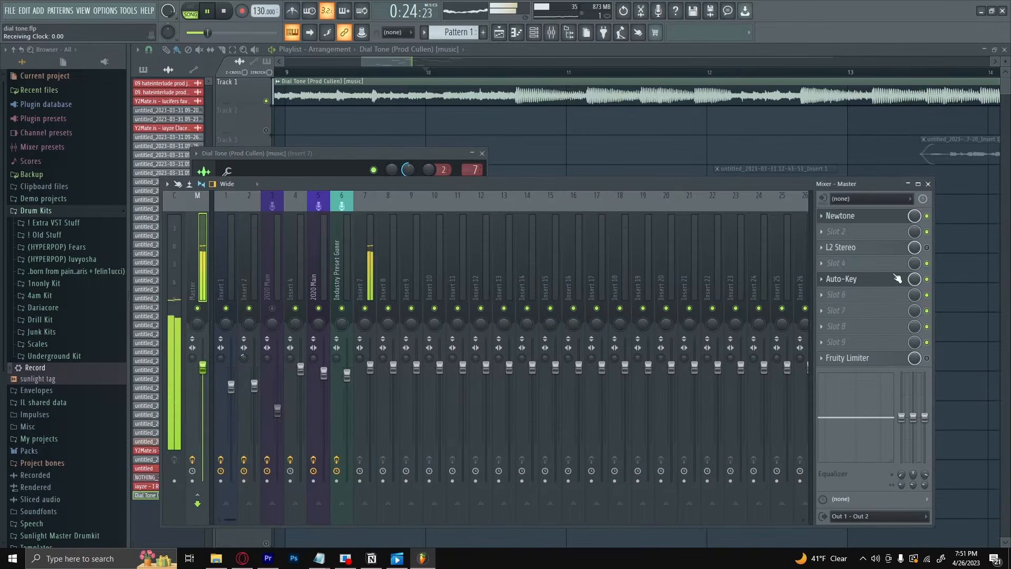
pyautogui.click(881, 279)
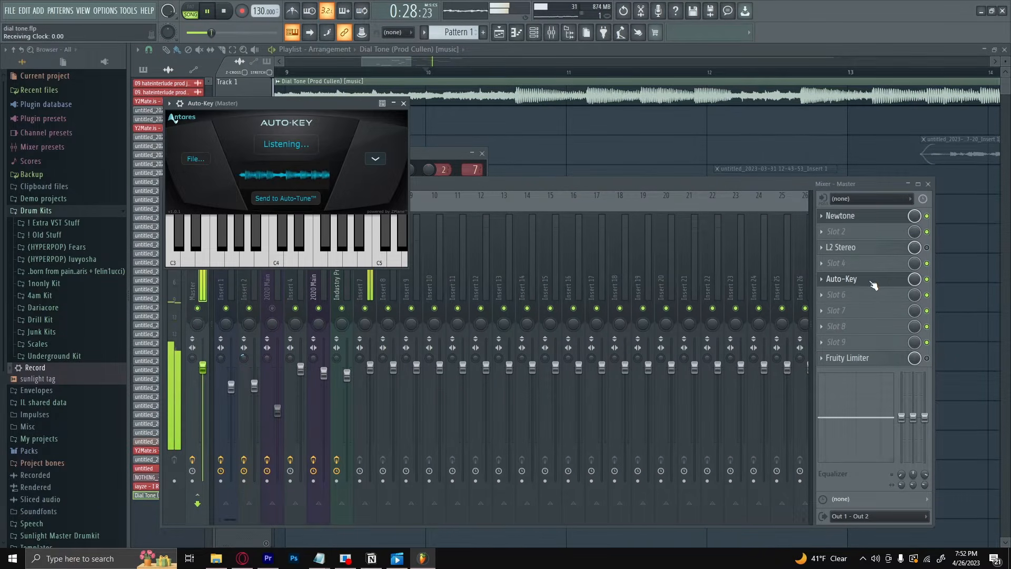
# Step: Set Auto-Tune EFX on the Industry Preset Gunnr mixer track to key C and scale Minor
pyautogui.click(367, 286)
pyautogui.click(907, 218)
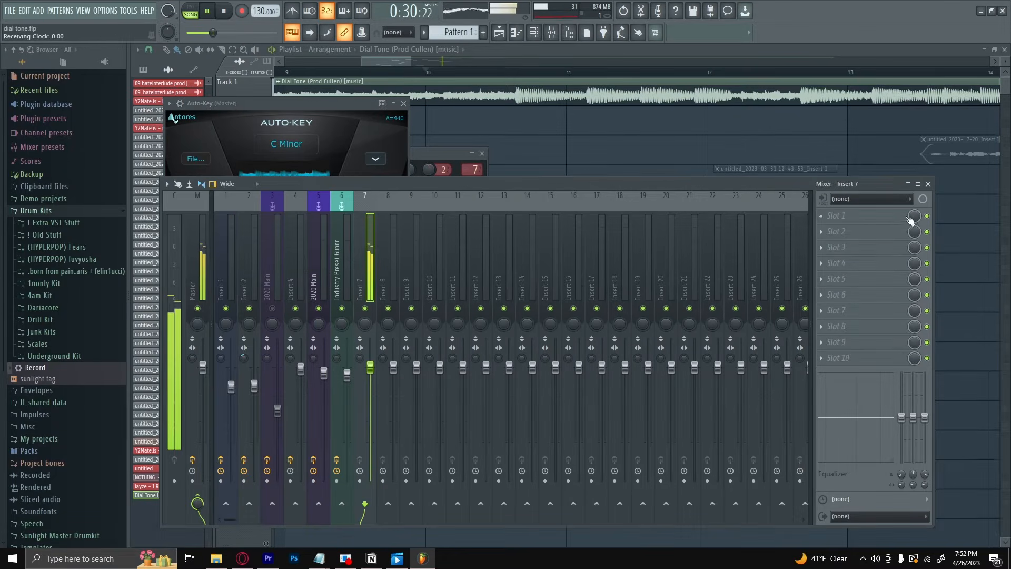
pyautogui.press('Left')
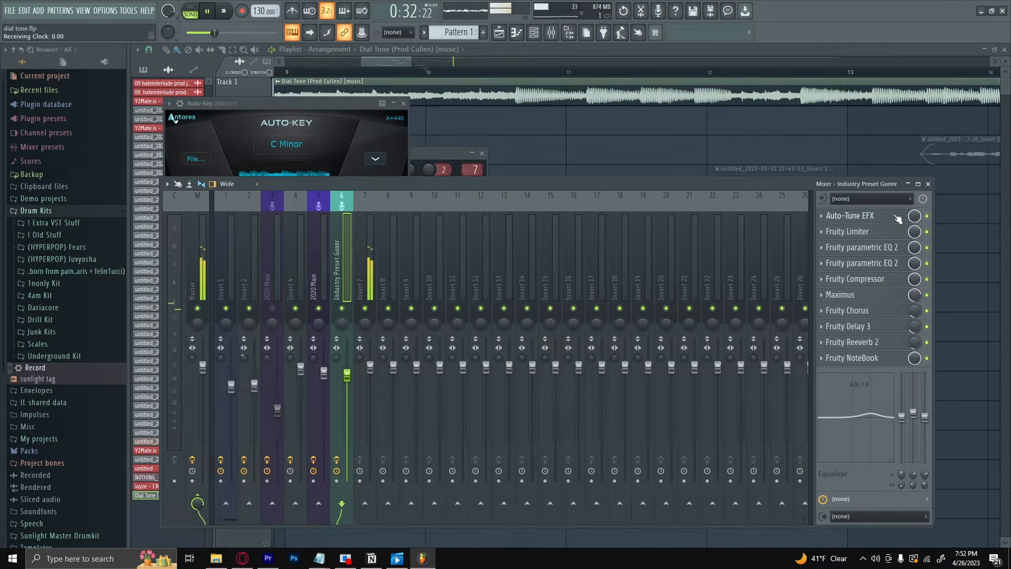
pyautogui.click(898, 217)
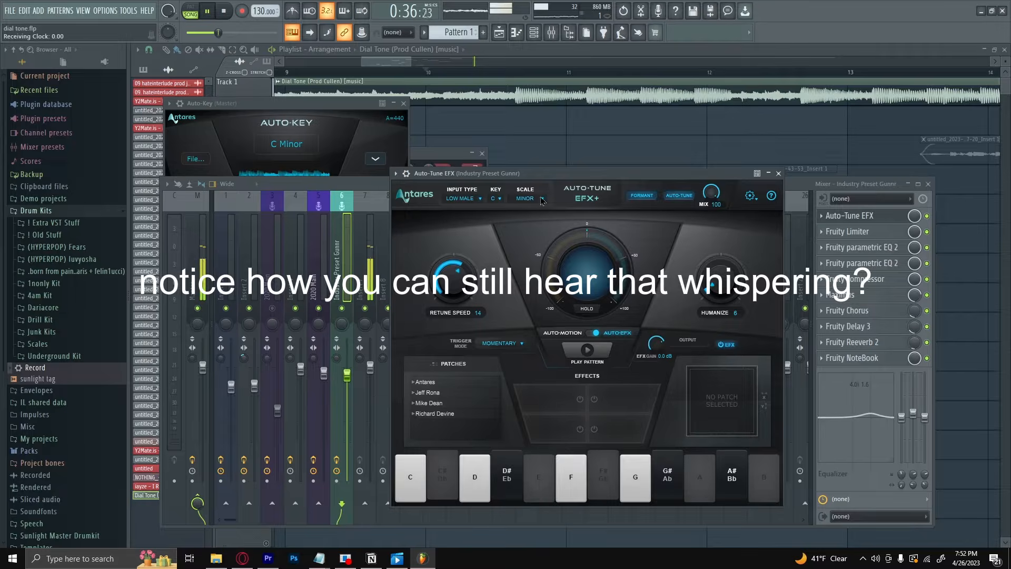
# Step: Unsolo the beat and adjust the mixer track assignment of the vocal clips on Tracks 7, 6, 4 and 3
pyautogui.press('F5')
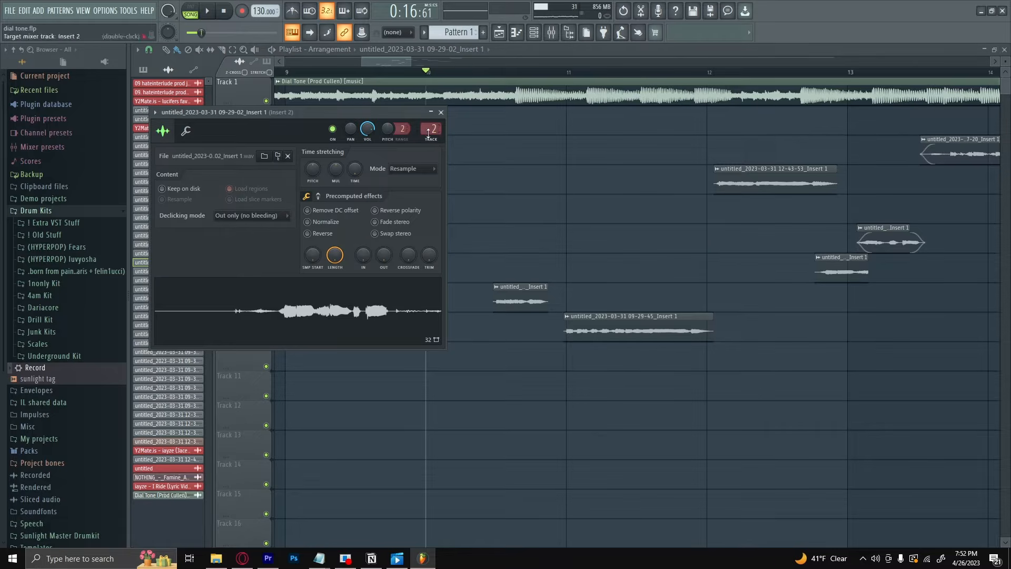
pyautogui.doubleClick(883, 234)
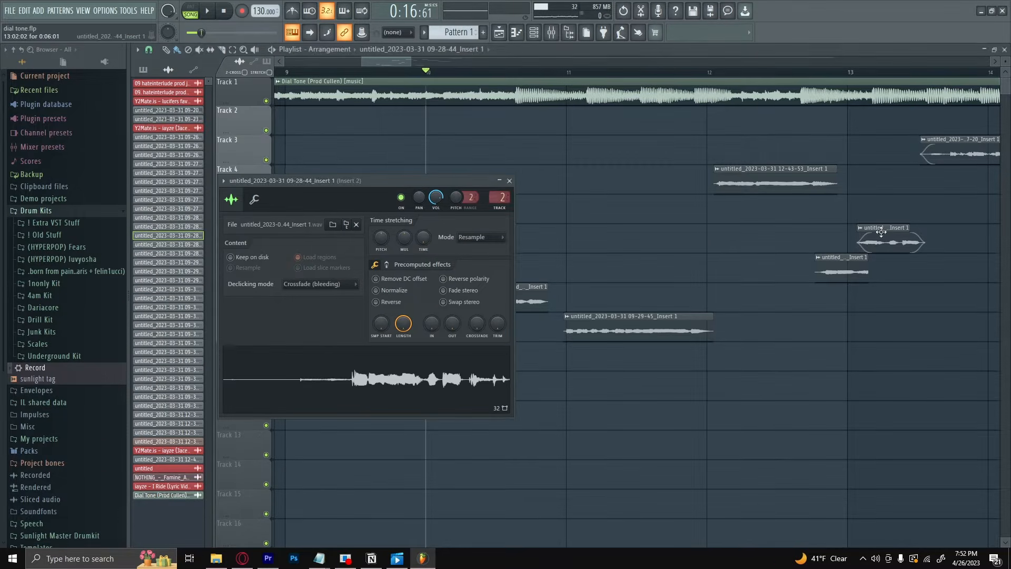
pyautogui.doubleClick(782, 174)
pyautogui.rightClick(616, 209)
pyautogui.scroll(-3, 737, 201)
pyautogui.scroll(1, 744, 184)
pyautogui.doubleClick(750, 157)
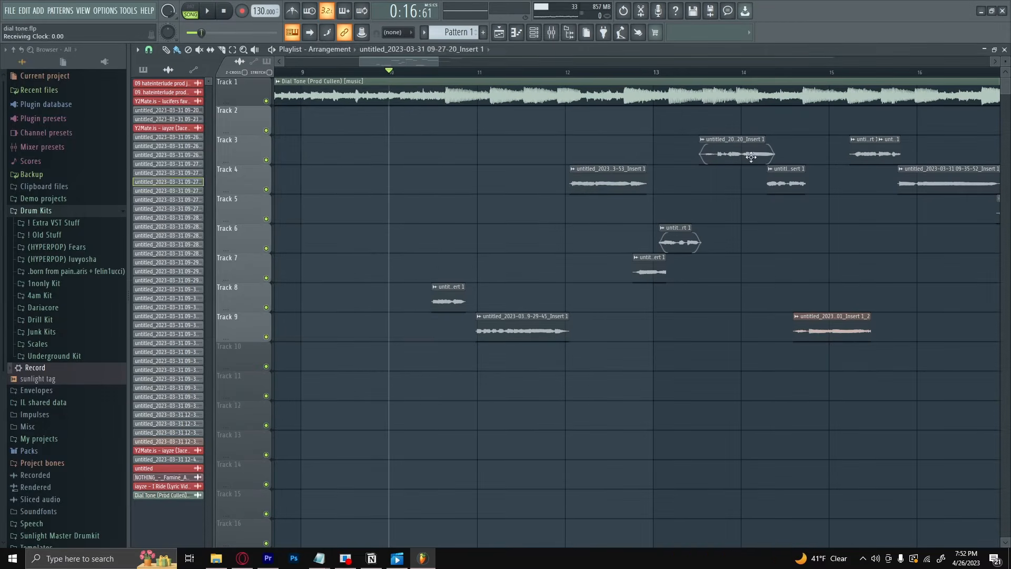
pyautogui.press('Escape')
# Step: Play the vocals with the beat and lower the Industry Preset Gunnr mixer track's fader to balance them
pyautogui.press('space')
pyautogui.press('F9')
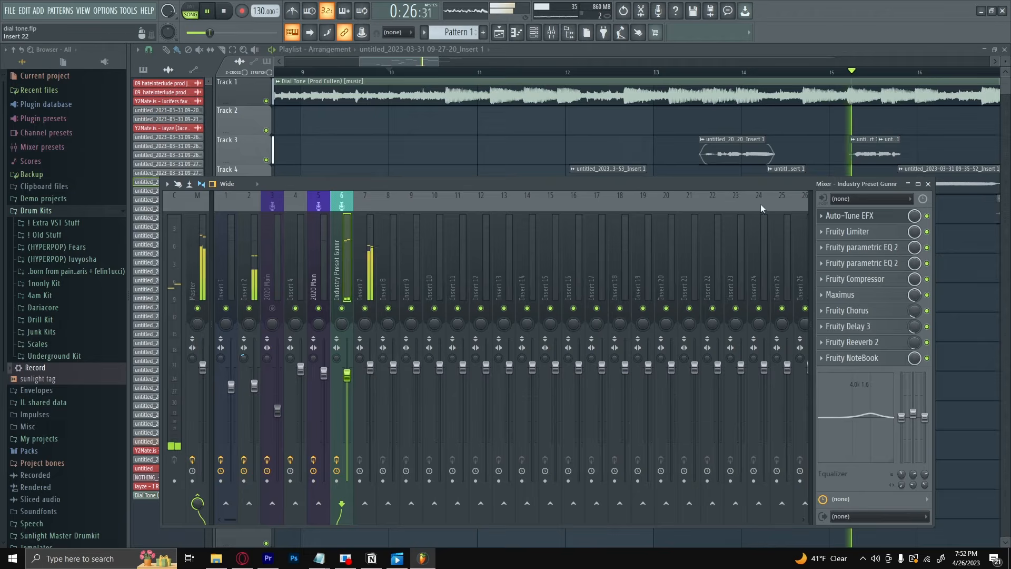
pyautogui.press('space')
pyautogui.press('F9')
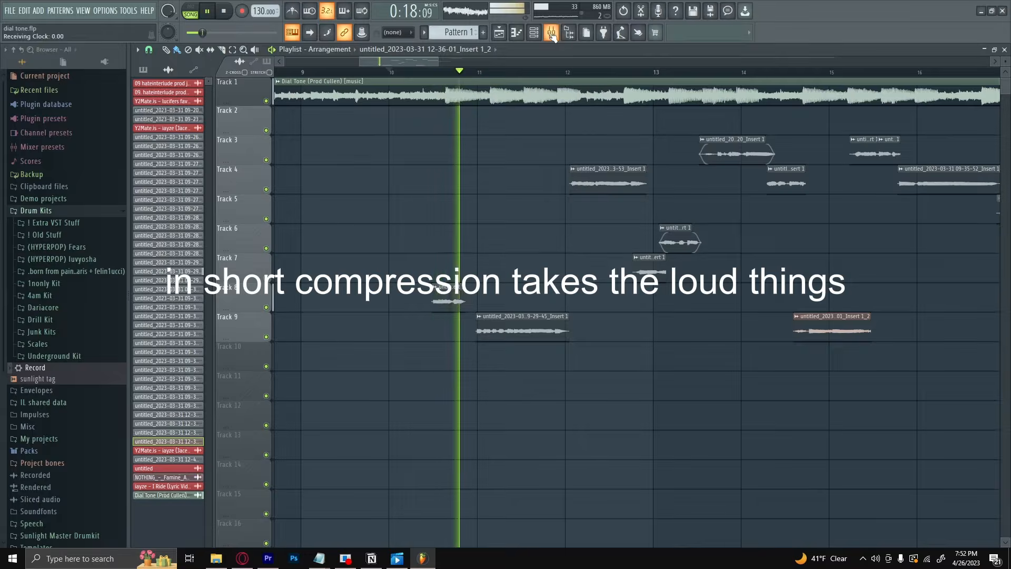
pyautogui.press('F9')
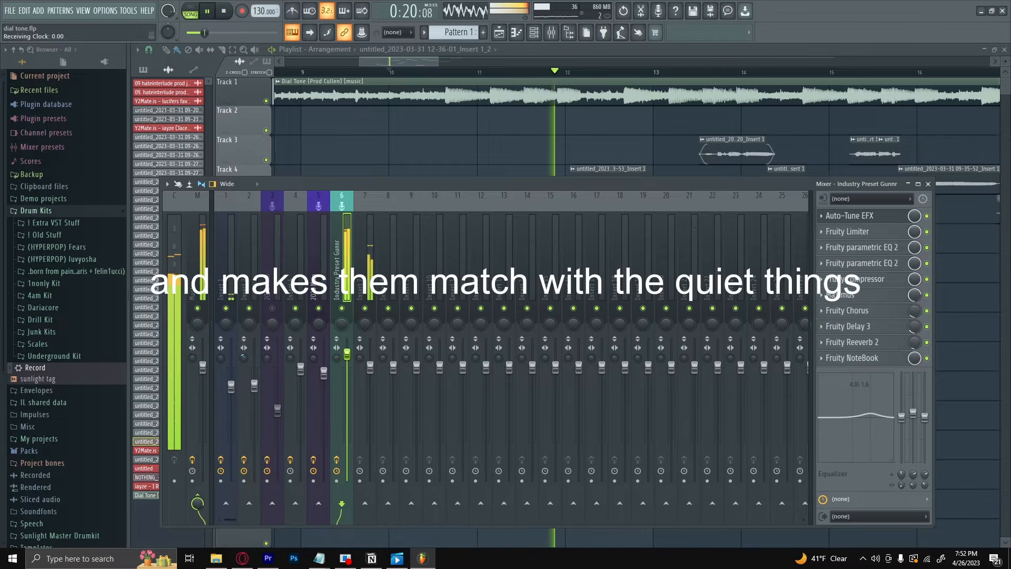
pyautogui.moveTo(347, 353); pyautogui.dragTo(347, 380)
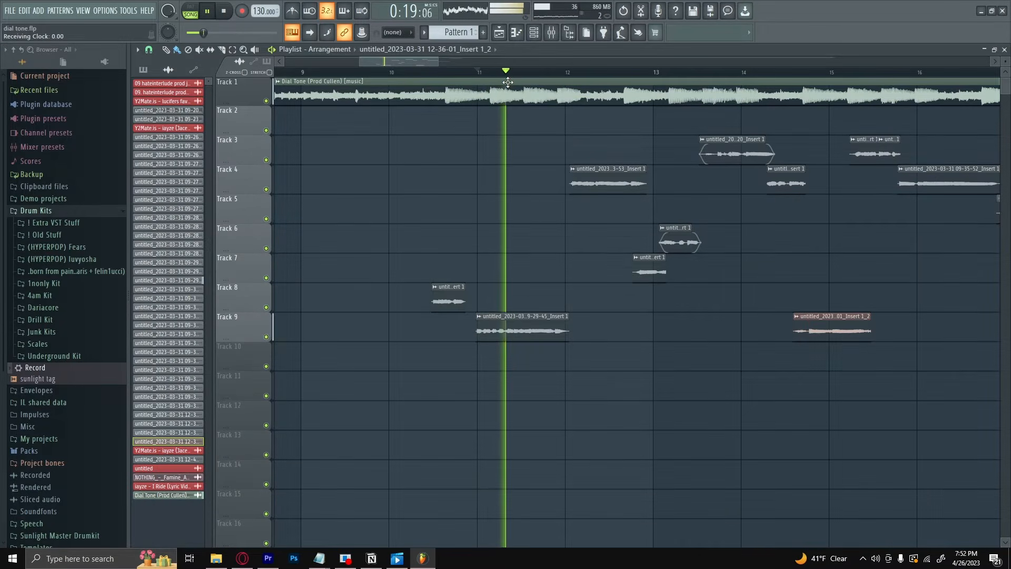
pyautogui.click(558, 33)
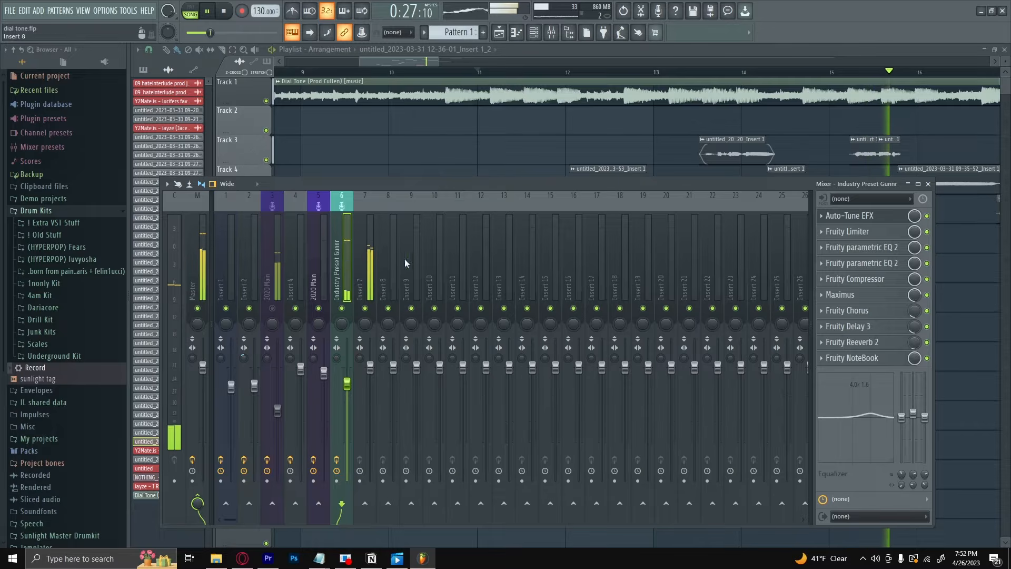
pyautogui.press('space')
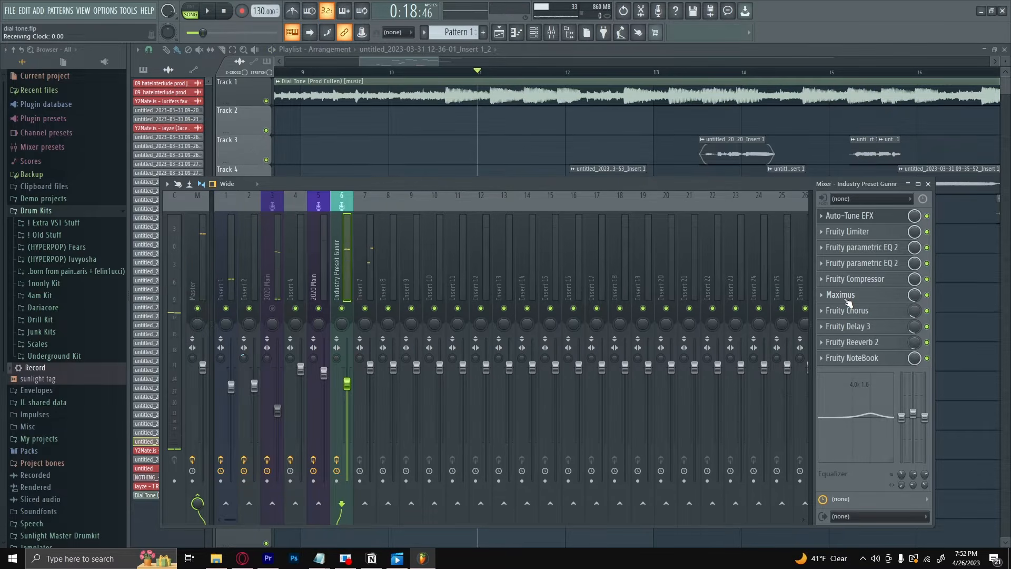
# Step: Examine the Maximus settings and the curves of both Fruity parametric EQ 2 effects on the Industry Preset Gunnr track
pyautogui.click(846, 298)
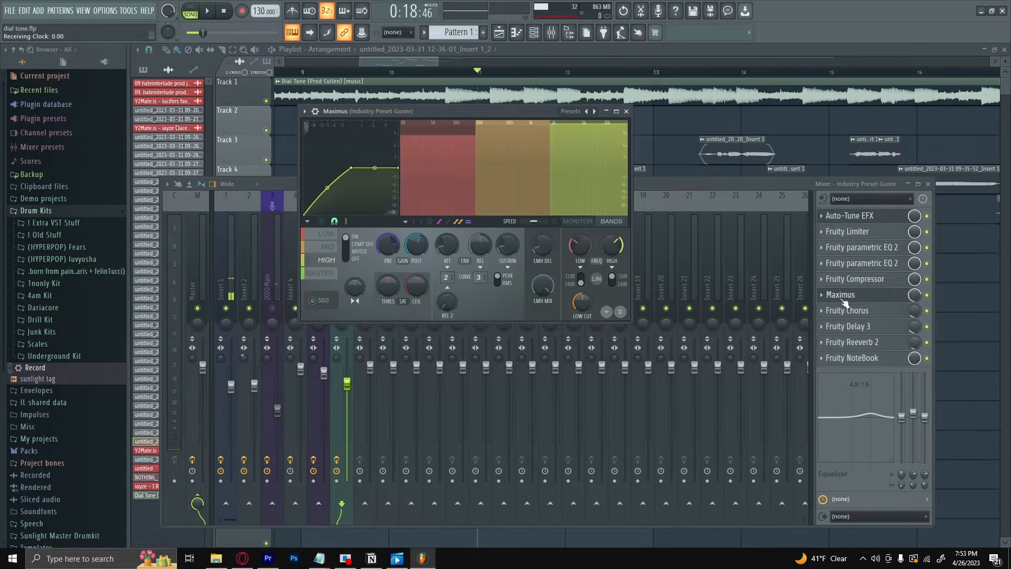
pyautogui.click(848, 296)
pyautogui.click(873, 263)
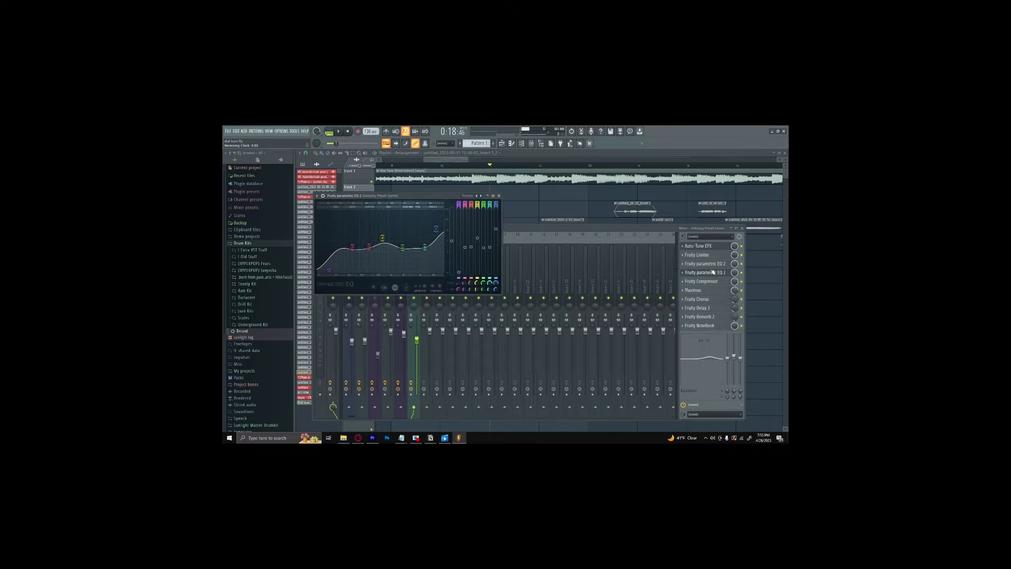
pyautogui.click(712, 272)
pyautogui.click(708, 266)
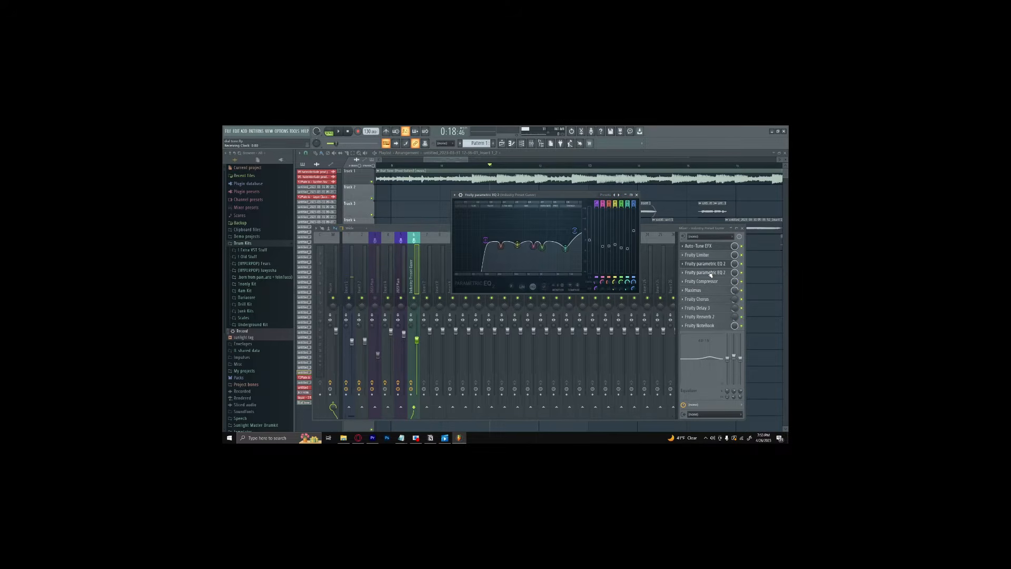
pyautogui.click(709, 274)
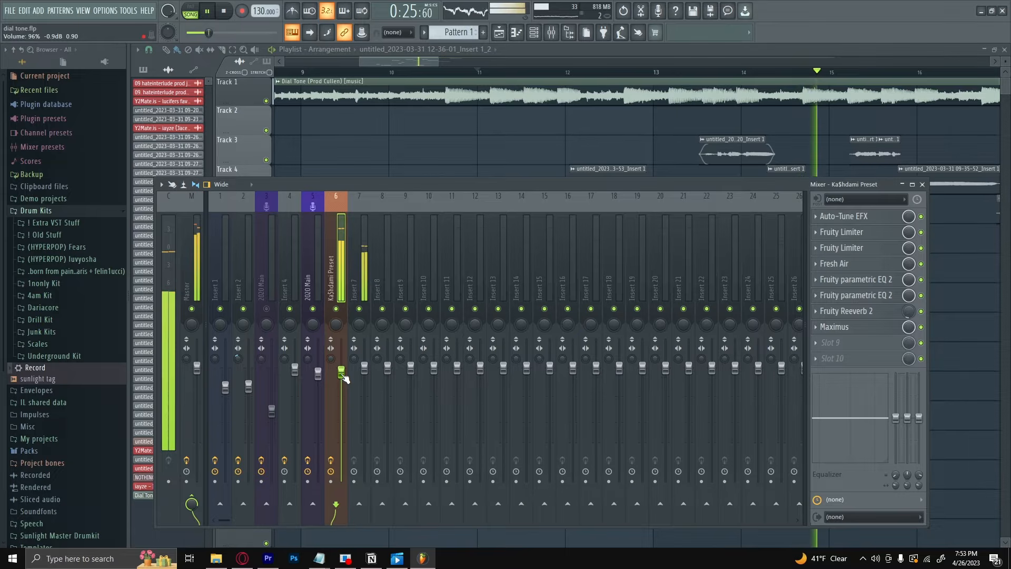
# Step: Stop playback, switch to the preset folder and load The_Starter_Mix_1.fst onto the Ka$hdami Preset mixer track
pyautogui.press('space')
pyautogui.hotkey('alt', 'Tab')
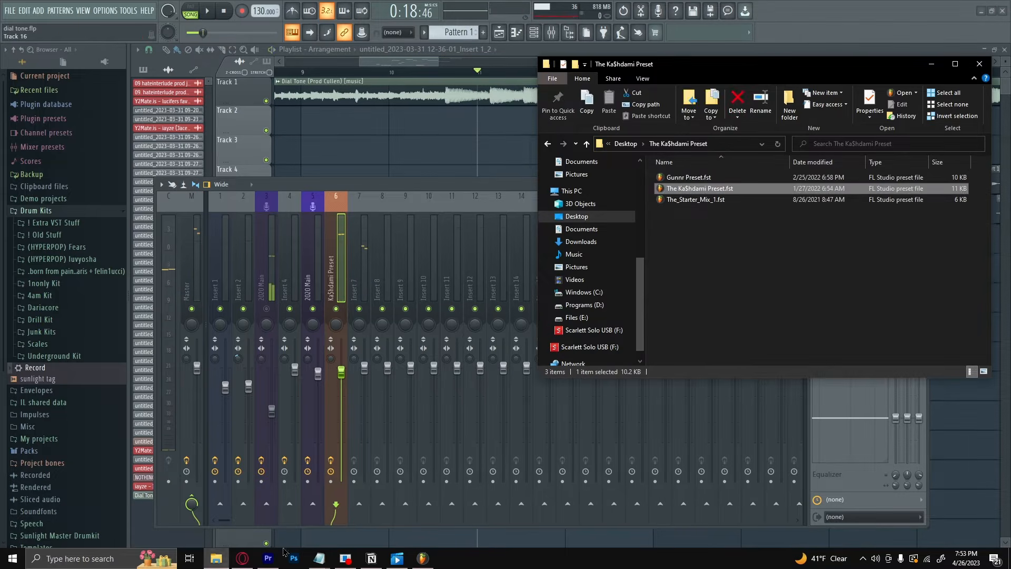
pyautogui.moveTo(694, 199); pyautogui.dragTo(333, 245)
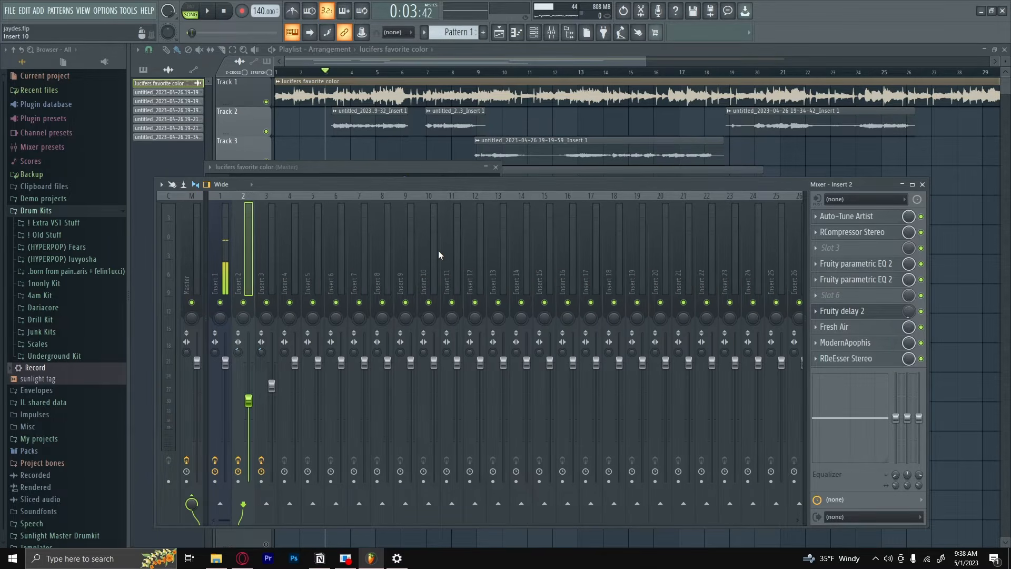
# Step: Add Fruity Parametric EQ 2 to the second effect slot of mixer track Insert 6 and move its window aside
pyautogui.click(269, 253)
pyautogui.click(240, 258)
pyautogui.press('F9')
pyautogui.moveTo(485, 184); pyautogui.dragTo(485, 173)
pyautogui.doubleClick(485, 183)
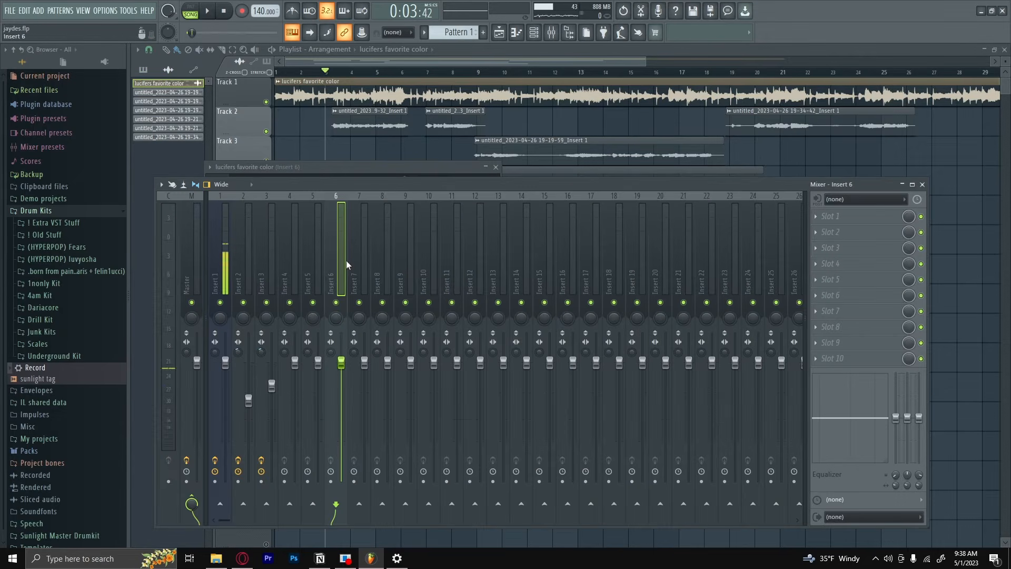
pyautogui.click(866, 251)
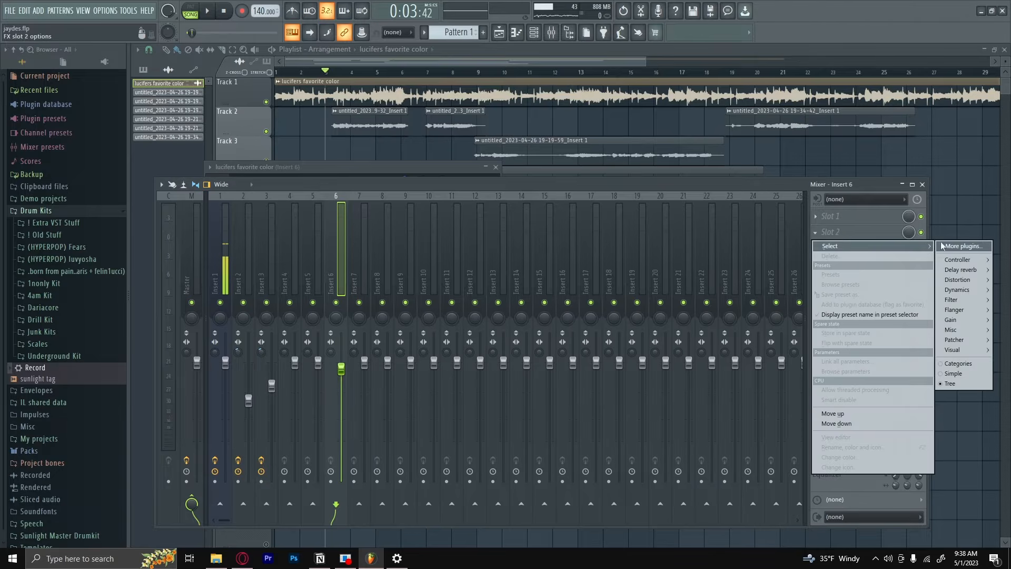
pyautogui.click(977, 245)
pyautogui.write('eq')
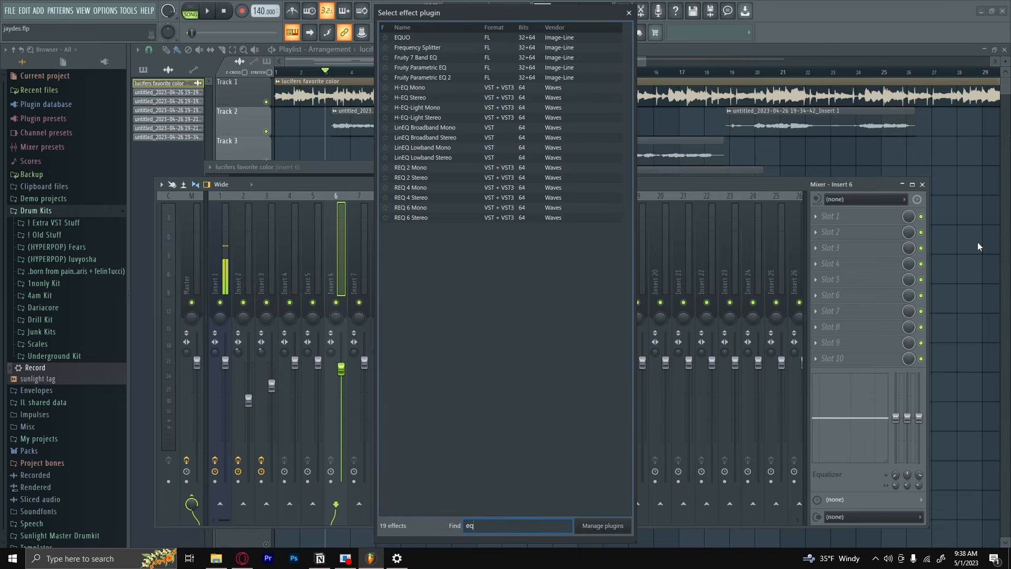
pyautogui.doubleClick(433, 80)
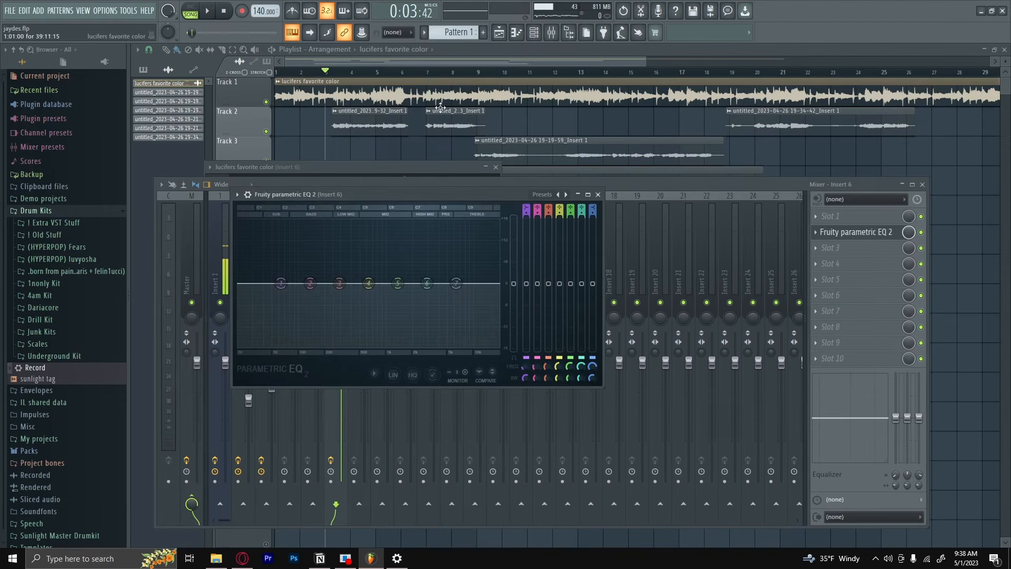
pyautogui.moveTo(357, 196); pyautogui.dragTo(551, 193)
# Step: In the slot 5 Fruity parametric EQ 2 on Insert 2, try boosting band 3 by about 4.6 dB at 316 Hz
pyautogui.click(245, 253)
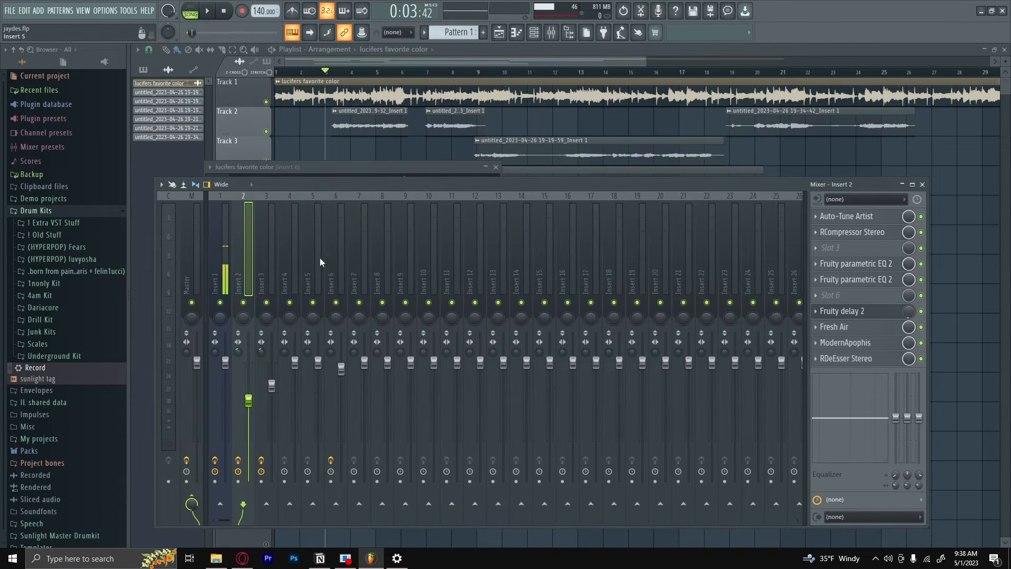
pyautogui.click(874, 280)
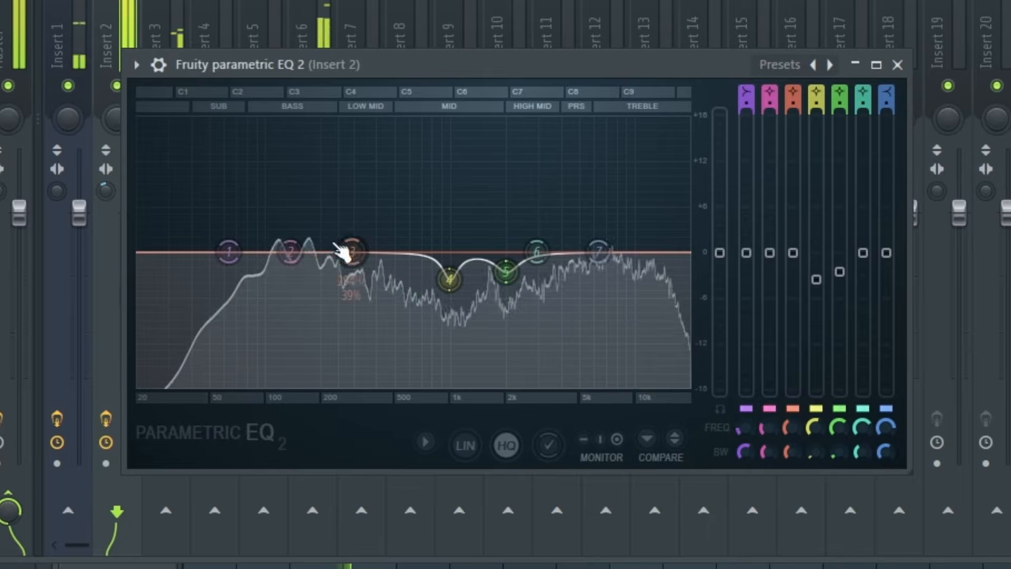
pyautogui.moveTo(351, 379); pyautogui.dragTo(351, 319)
pyautogui.moveTo(346, 122); pyautogui.dragTo(361, 123)
pyautogui.moveTo(793, 115); pyautogui.dragTo(792, 253)
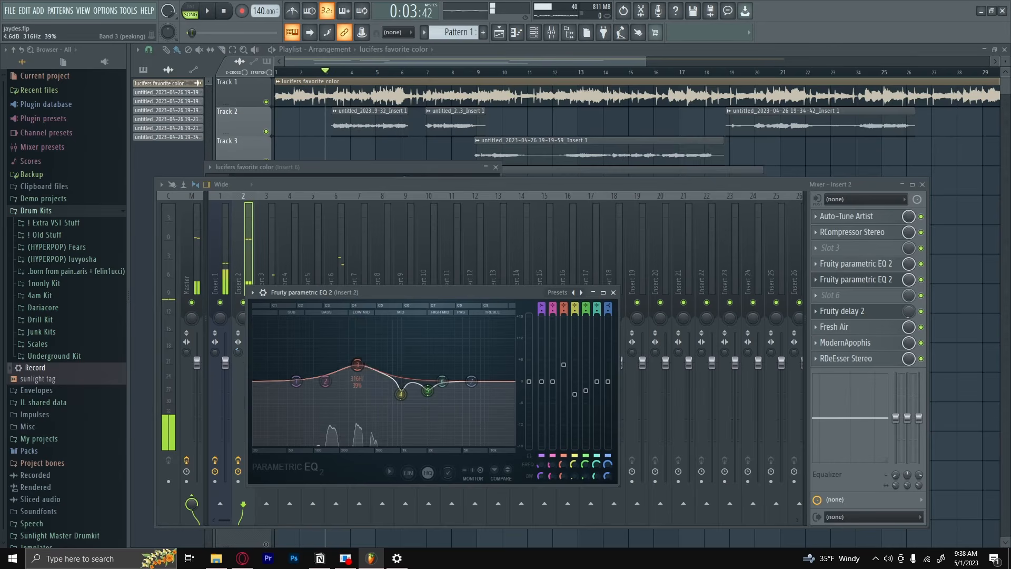
# Step: Open the Fruity parametric EQ 2 on Insert 6 and adjust band 3's gain with a slight low-mid boost
pyautogui.click(297, 233)
pyautogui.click(323, 233)
pyautogui.click(332, 236)
pyautogui.click(856, 234)
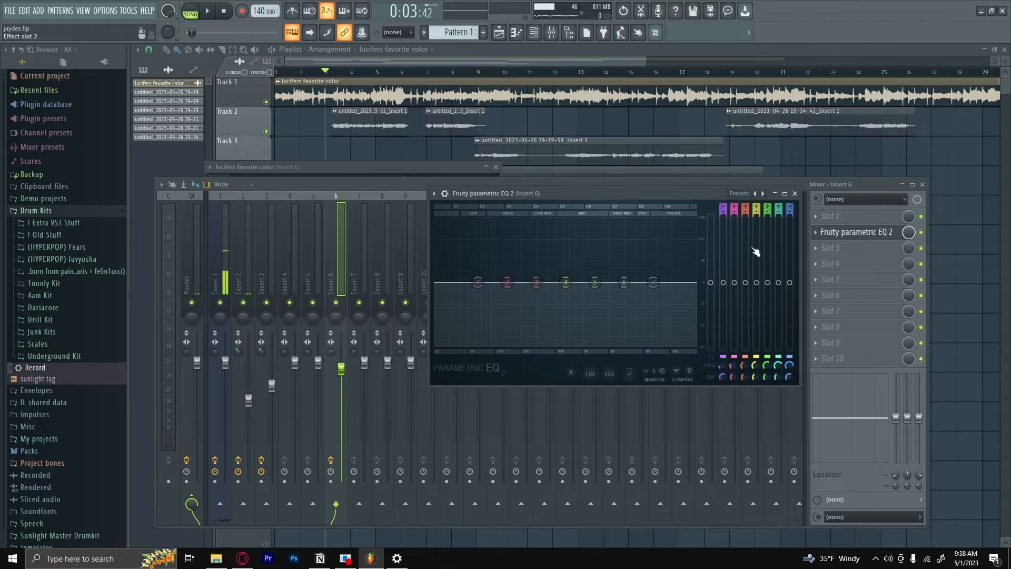
pyautogui.moveTo(543, 281); pyautogui.dragTo(543, 275)
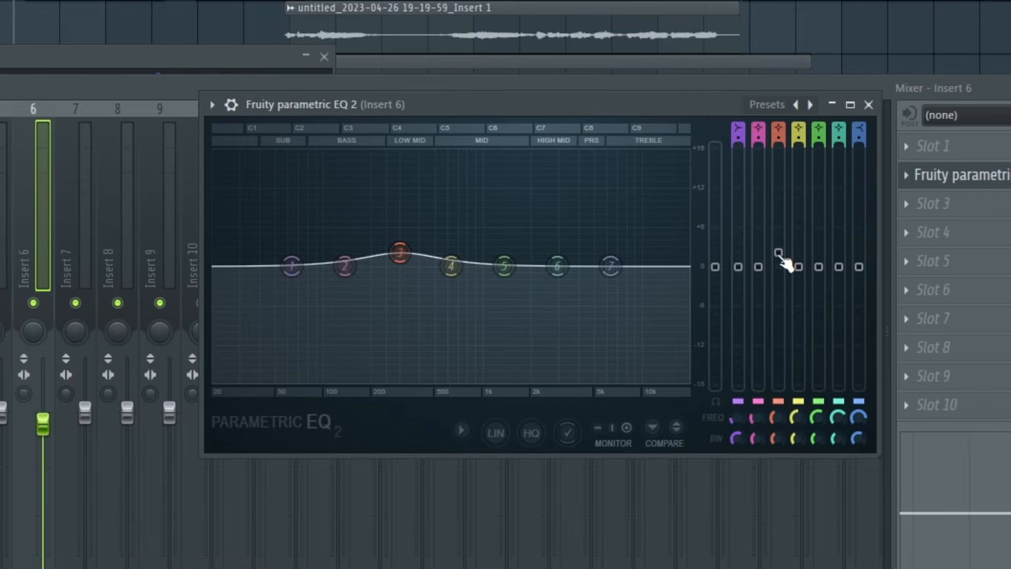
pyautogui.moveTo(784, 261); pyautogui.dragTo(780, 275)
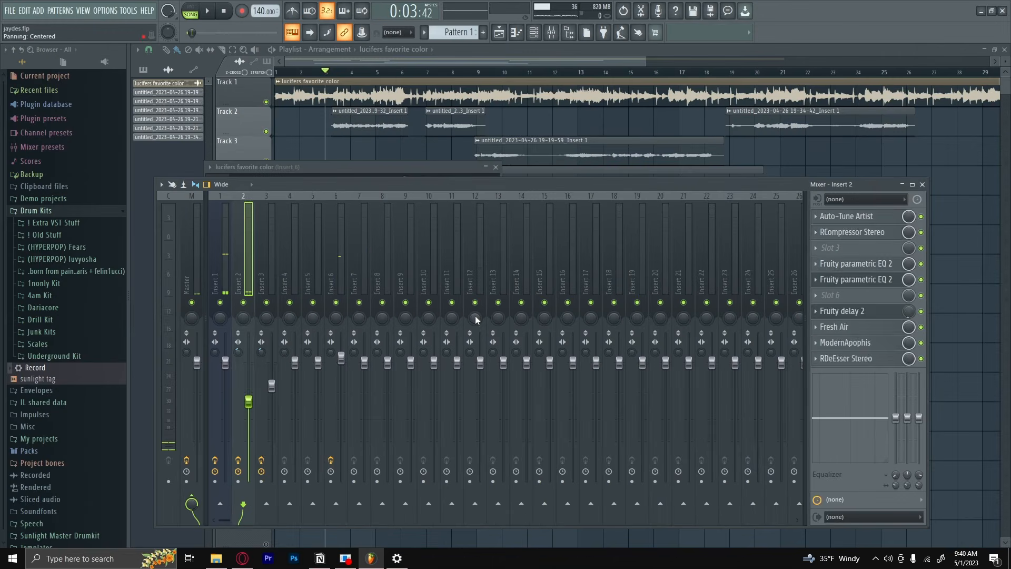
pyautogui.click(326, 246)
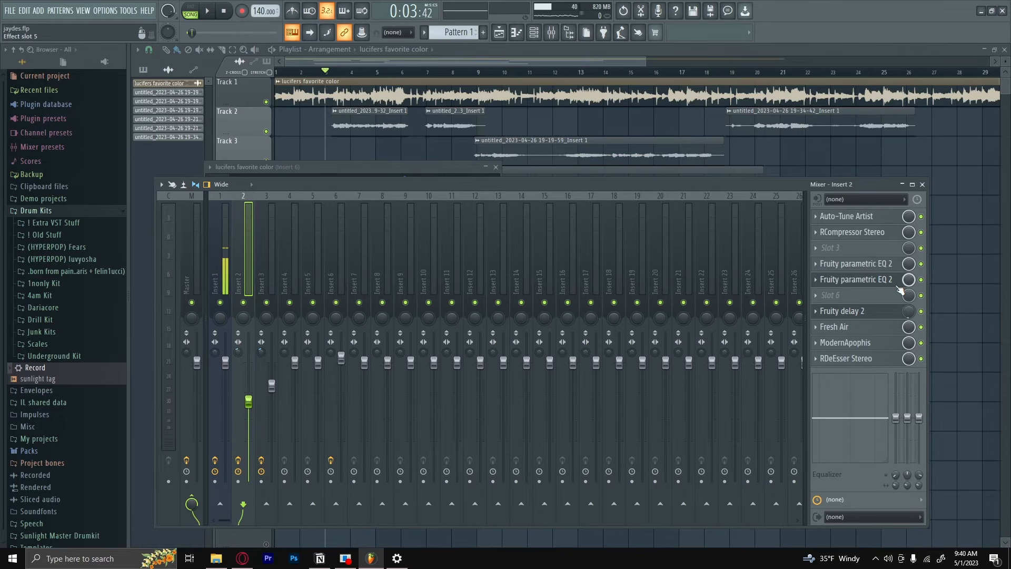
# Step: Change band 1 of Insert 2's slot 5 Fruity parametric EQ 2 to a high-pass filter with a steeper order
pyautogui.click(899, 288)
pyautogui.rightClick(301, 382)
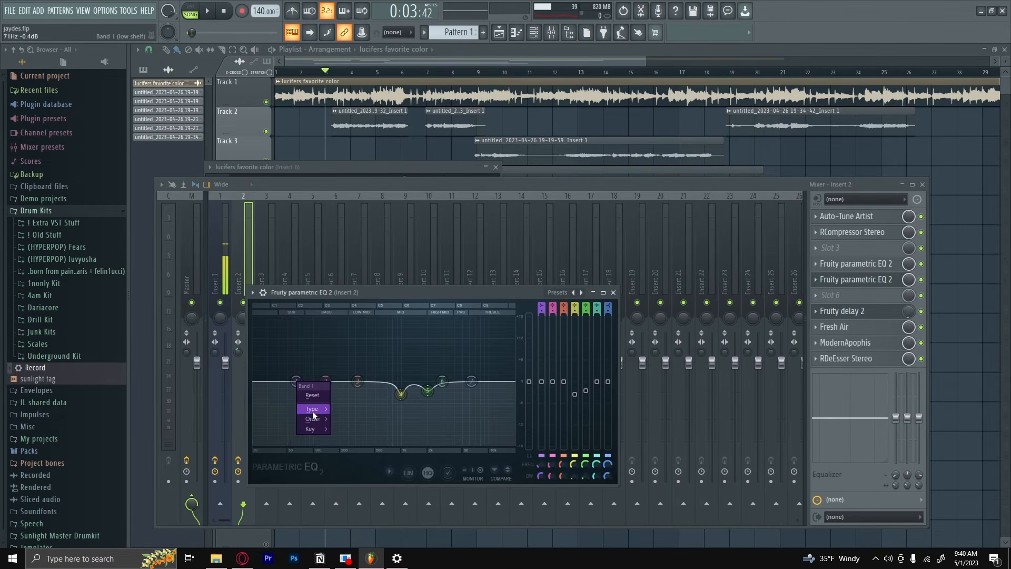
pyautogui.click(365, 438)
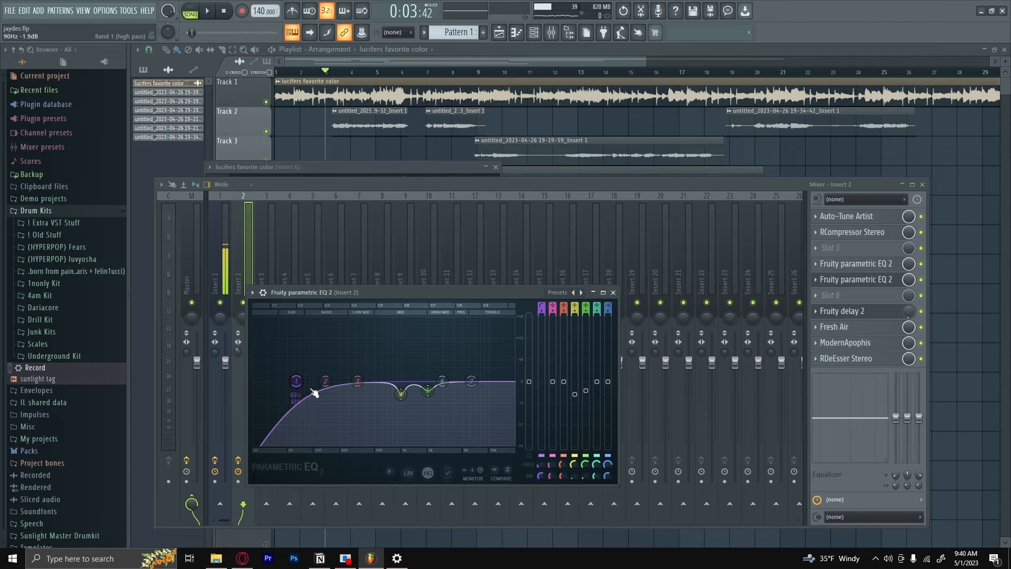
pyautogui.rightClick(296, 381)
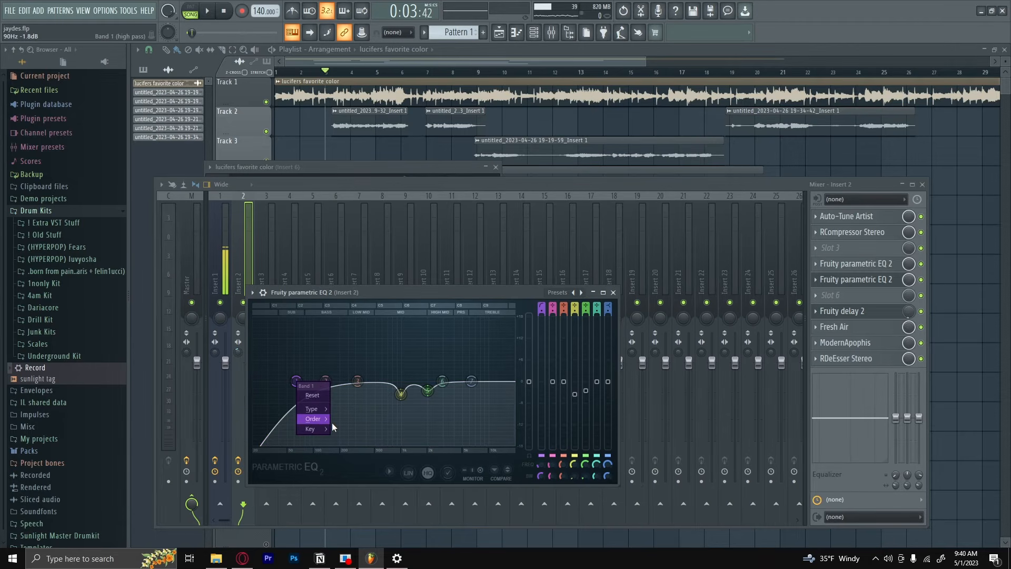
pyautogui.click(332, 422)
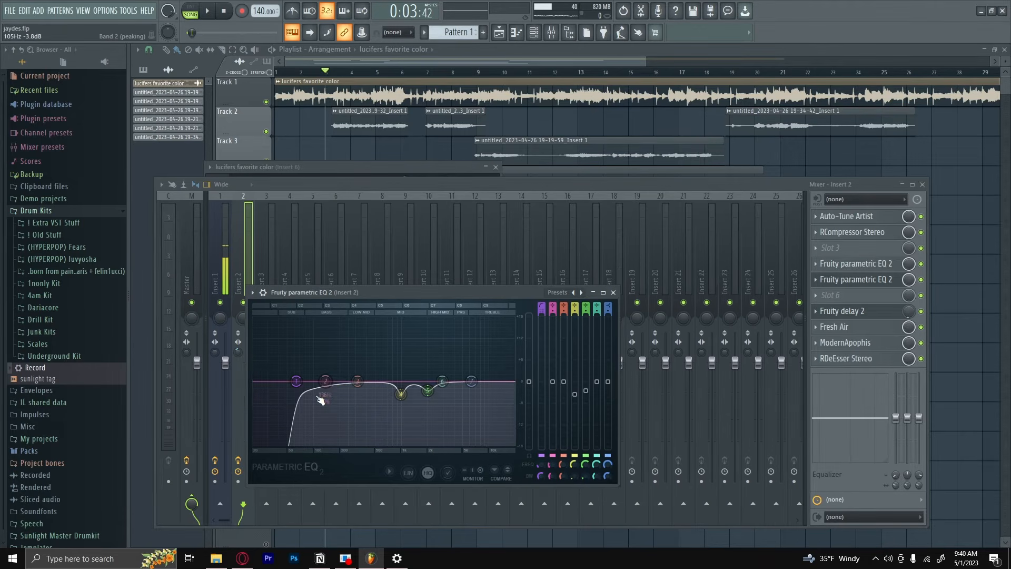
# Step: Sweep the high-pass cutoff of band 1 upward and bring it back to about 76 Hz
pyautogui.moveTo(334, 292); pyautogui.dragTo(355, 240)
pyautogui.moveTo(323, 334); pyautogui.dragTo(331, 334)
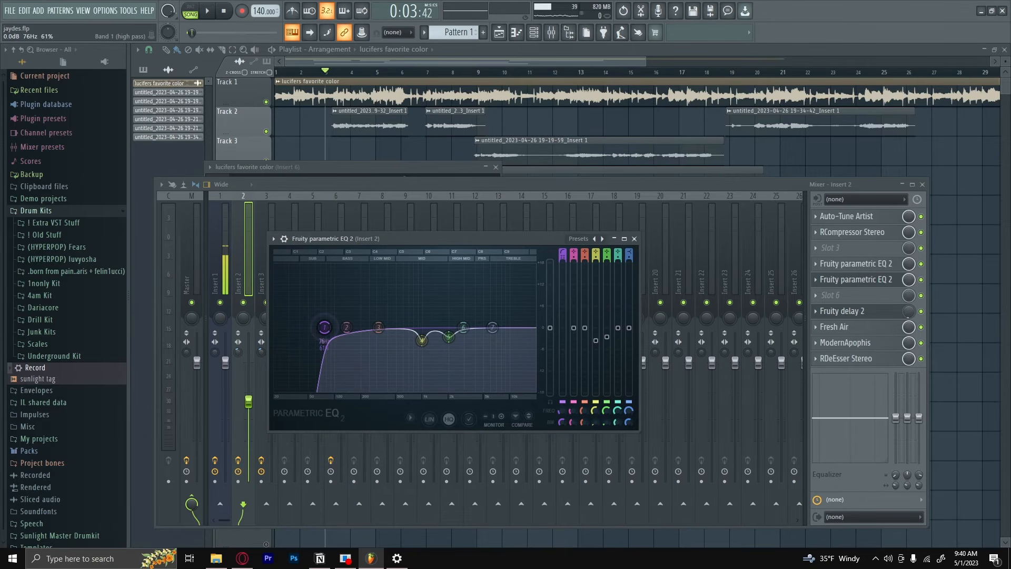
pyautogui.moveTo(324, 326); pyautogui.dragTo(358, 401)
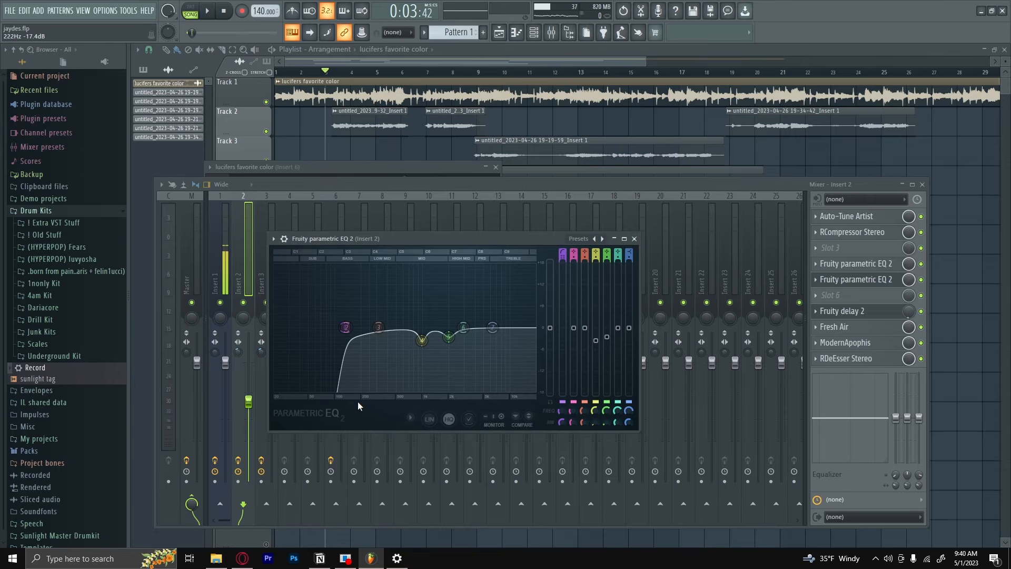
pyautogui.moveTo(358, 402); pyautogui.dragTo(315, 327)
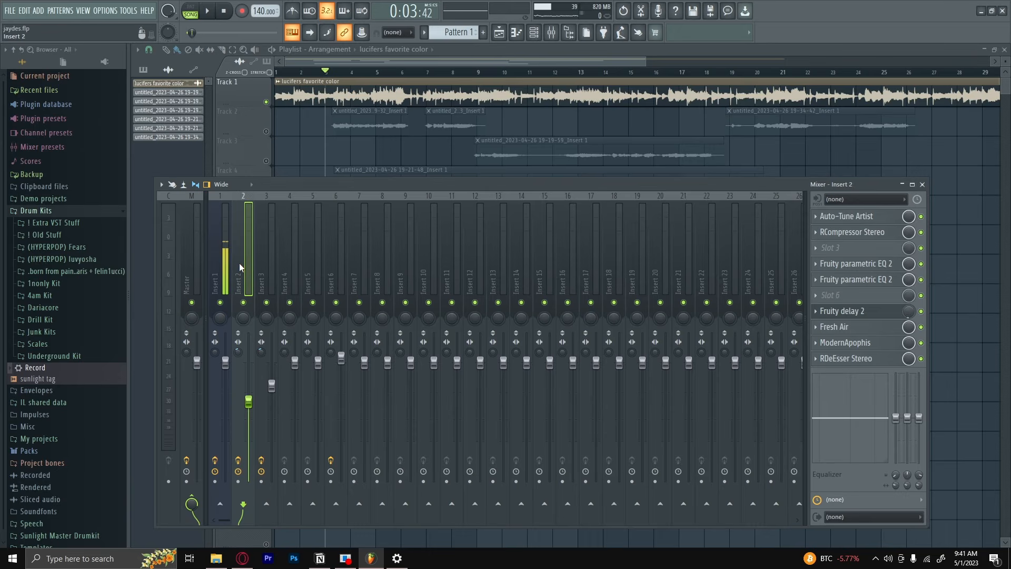
# Step: Examine the curves of both Fruity parametric EQ 2 effects on Insert 2
pyautogui.click(855, 279)
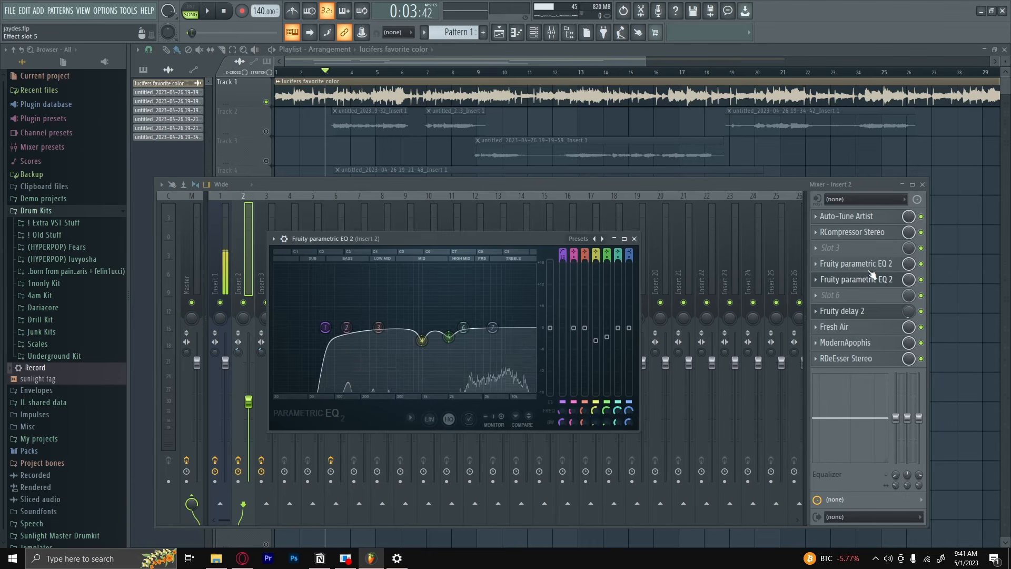
pyautogui.click(870, 265)
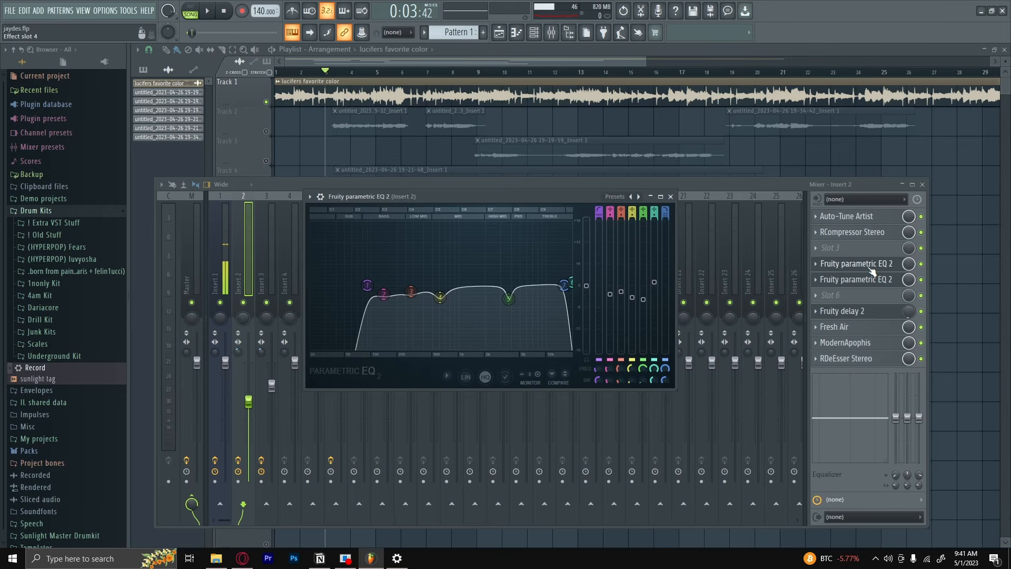
pyautogui.click(870, 268)
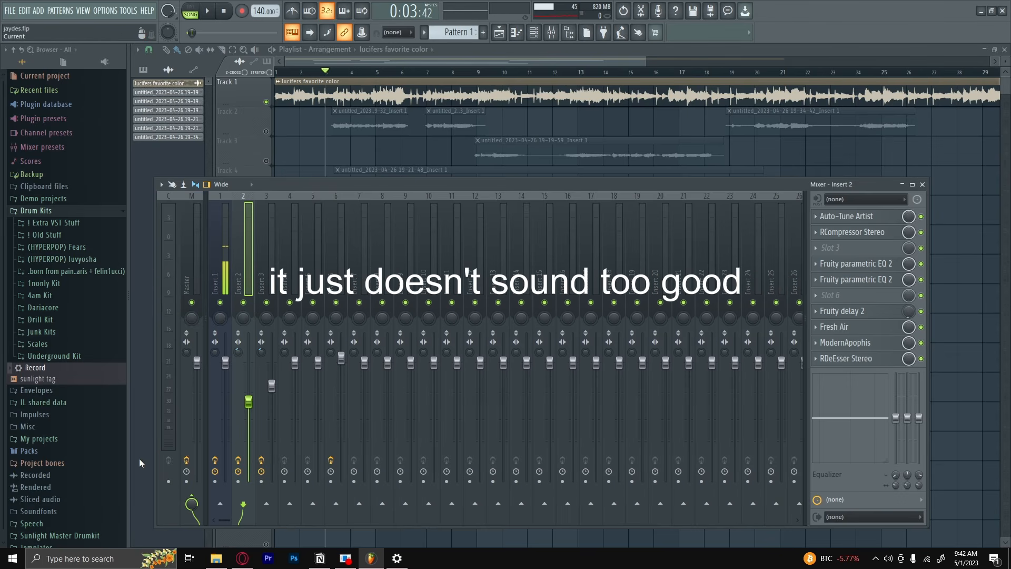
# Step: Close the mixer and unmute the vocal clips on playlist Tracks 2, 3 and 4
pyautogui.press('F9')
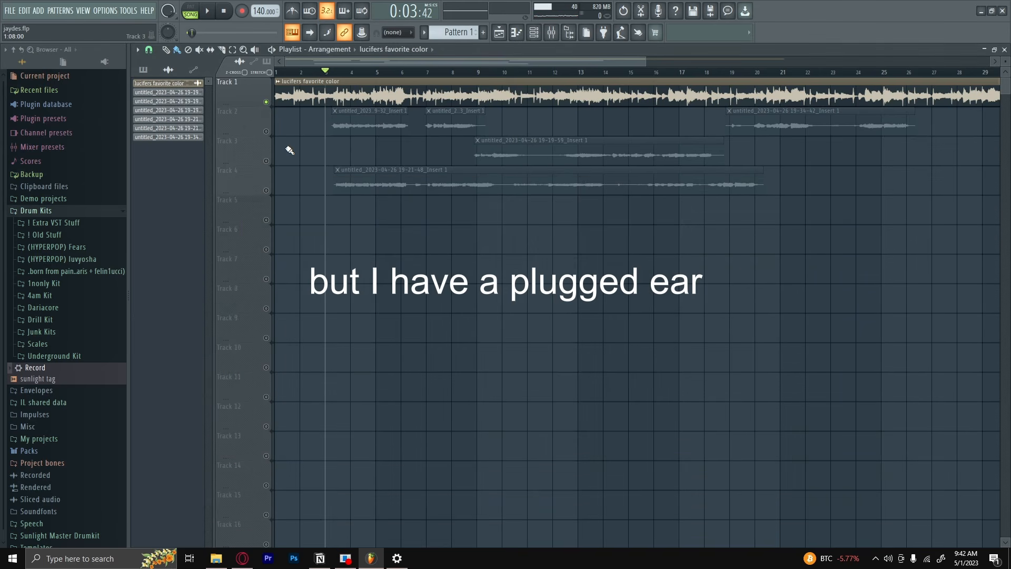
pyautogui.click(265, 131)
pyautogui.click(265, 161)
pyautogui.click(267, 190)
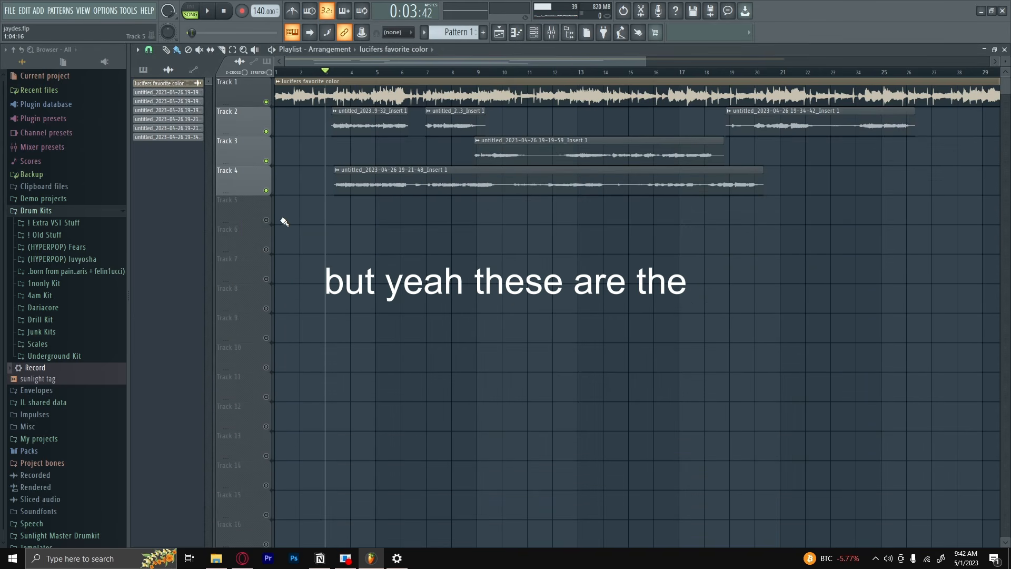